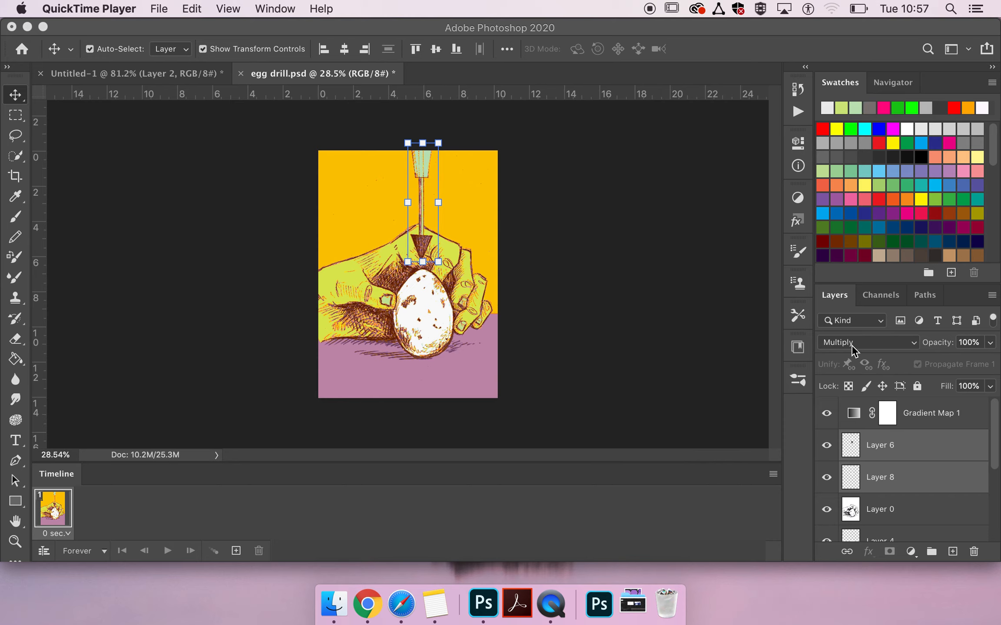
click(709, 395)
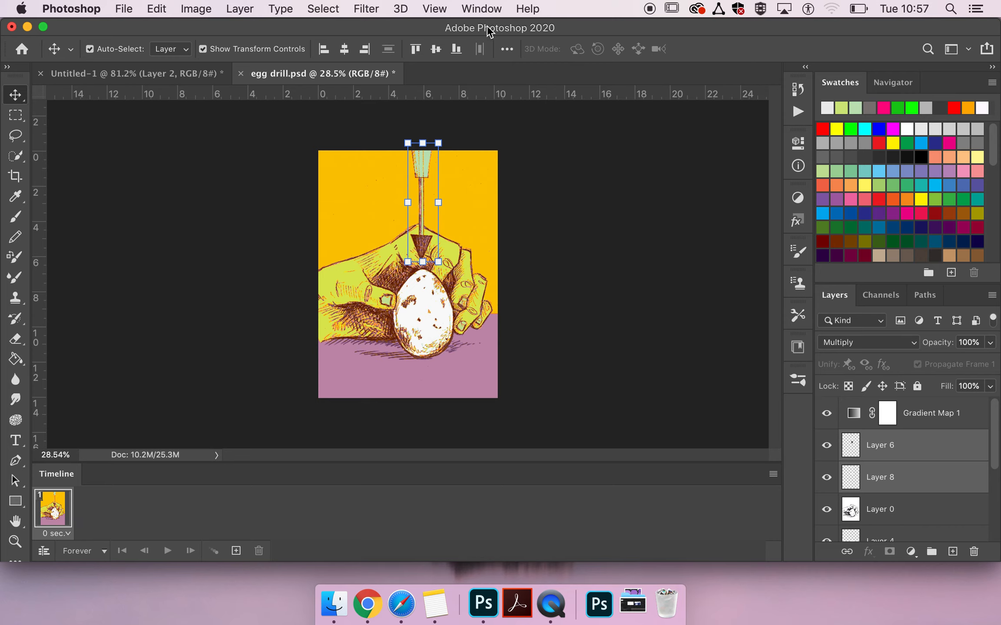
click(482, 7)
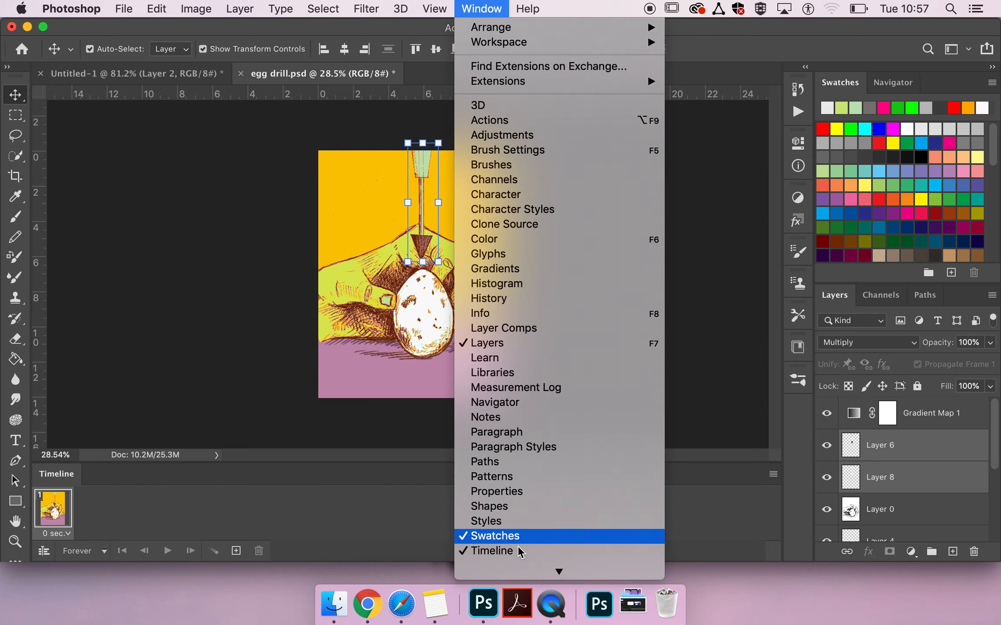
click(180, 504)
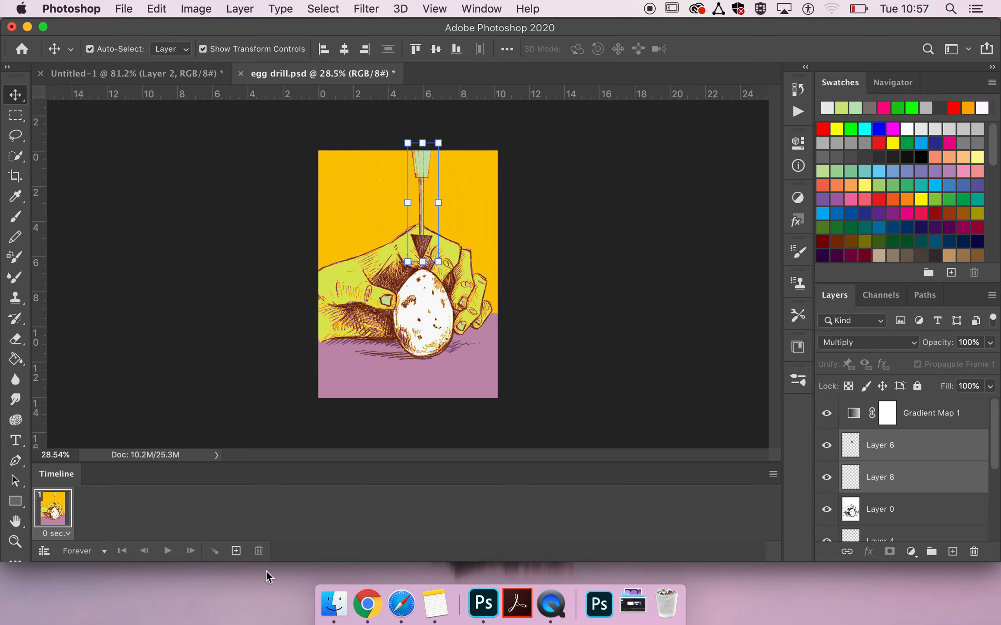
Duplicate the first animation frame and nudge the drill layers slightly down towards the egg in frame 2
click(236, 551)
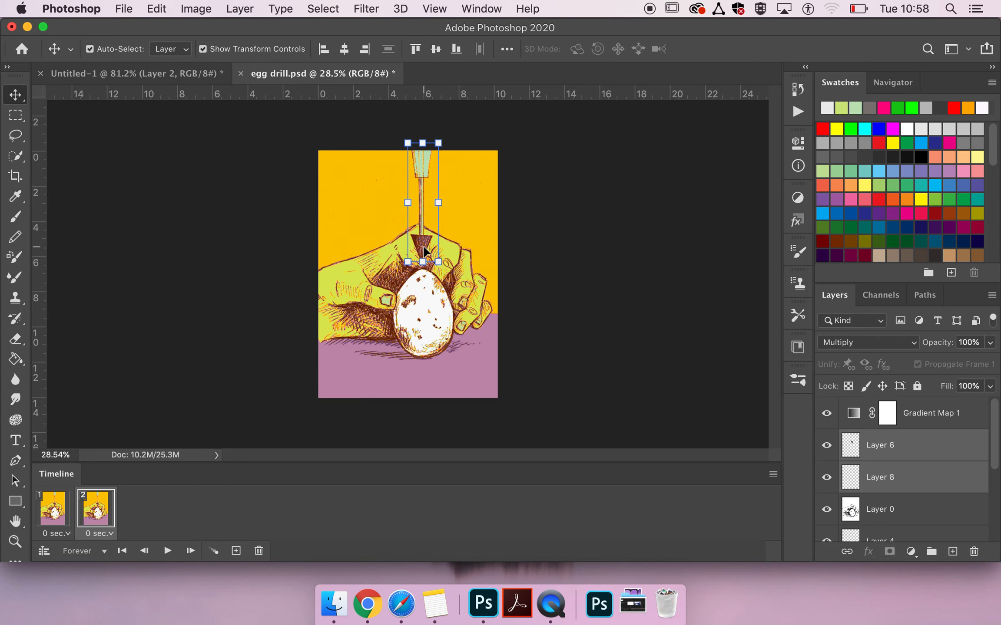
key(Down)
key(Down)
key(Down)
key(Down)
key(Down)
key(Down)
key(Up)
key(Up)
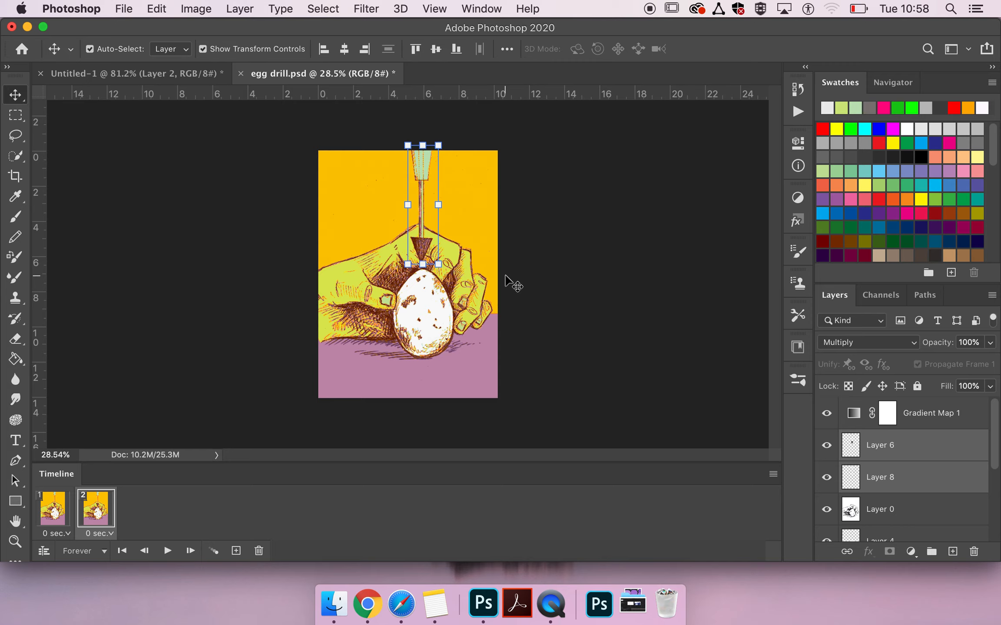
Duplicate frame 2 and nudge the drill further down until its tip reaches the top of the egg in frame 3
click(235, 550)
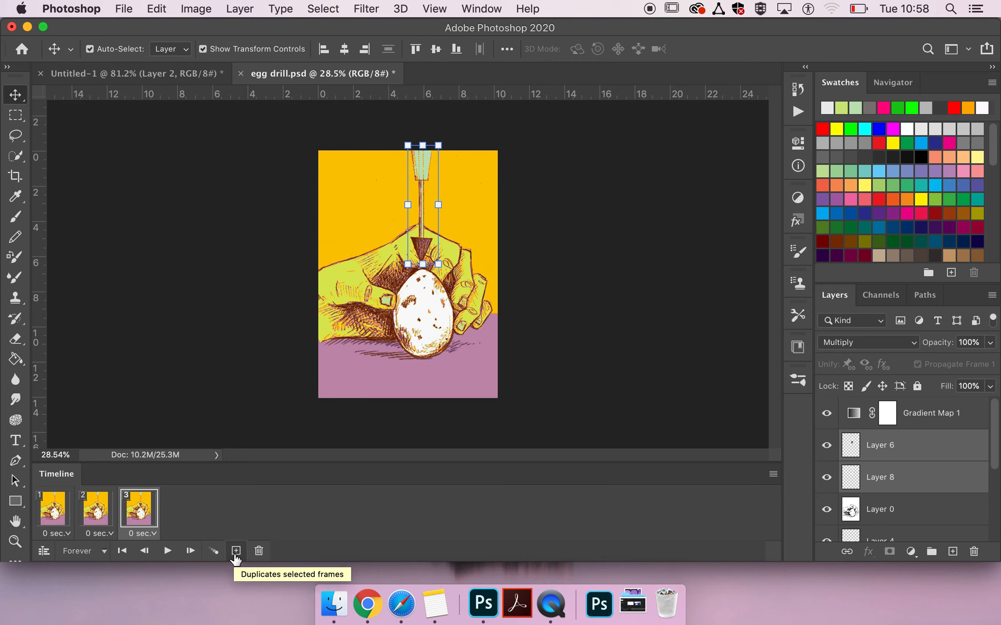
key(Down)
key(Down)
key(Down)
key(Down)
key(Down)
key(Down)
key(Down)
key(Down)
key(Down)
key(Down)
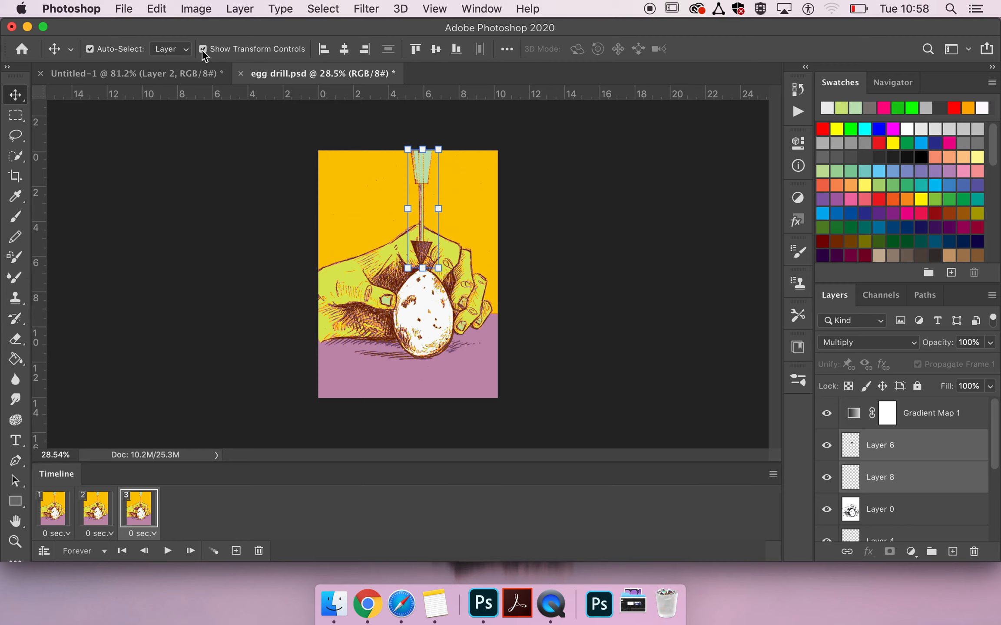
Play the three-frame animation from frame 1 to preview the drill's downward movement, and stop it
click(202, 49)
click(202, 50)
click(61, 519)
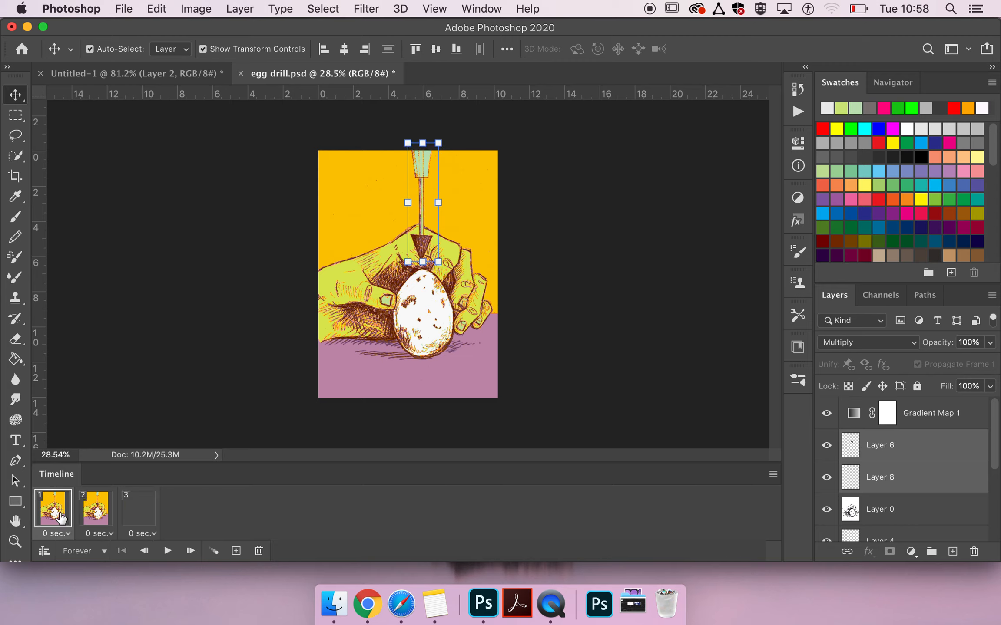
key(space)
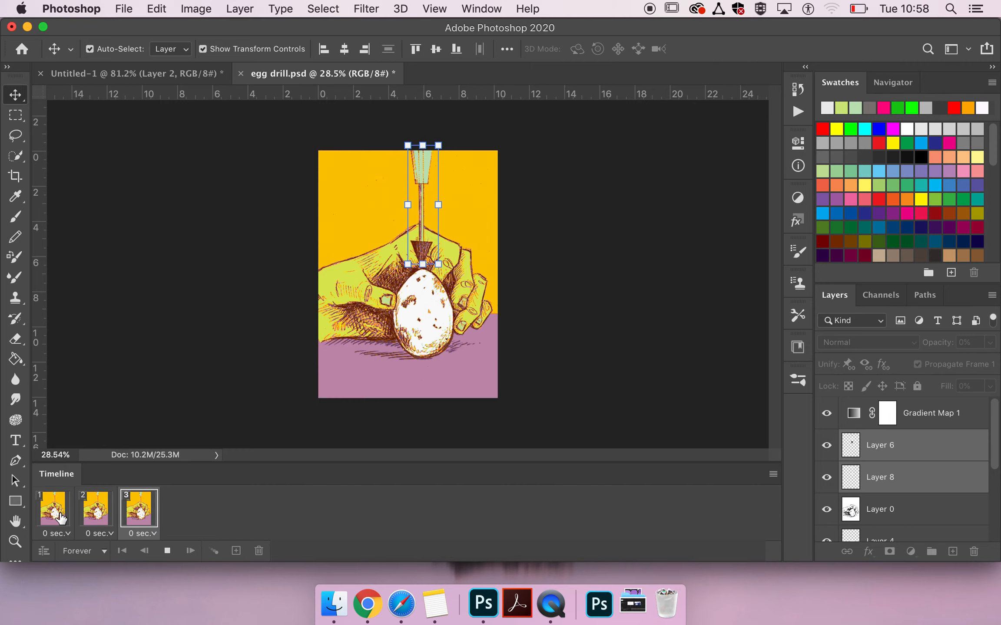
key(space)
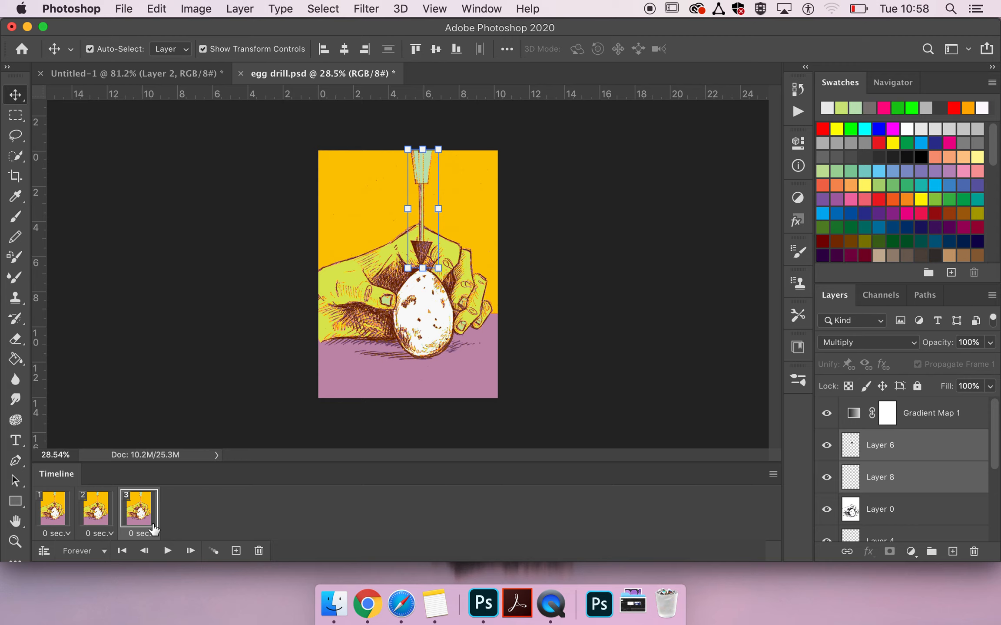
Duplicate frame 3 and move the drill back up to its original height in frame 4
click(236, 551)
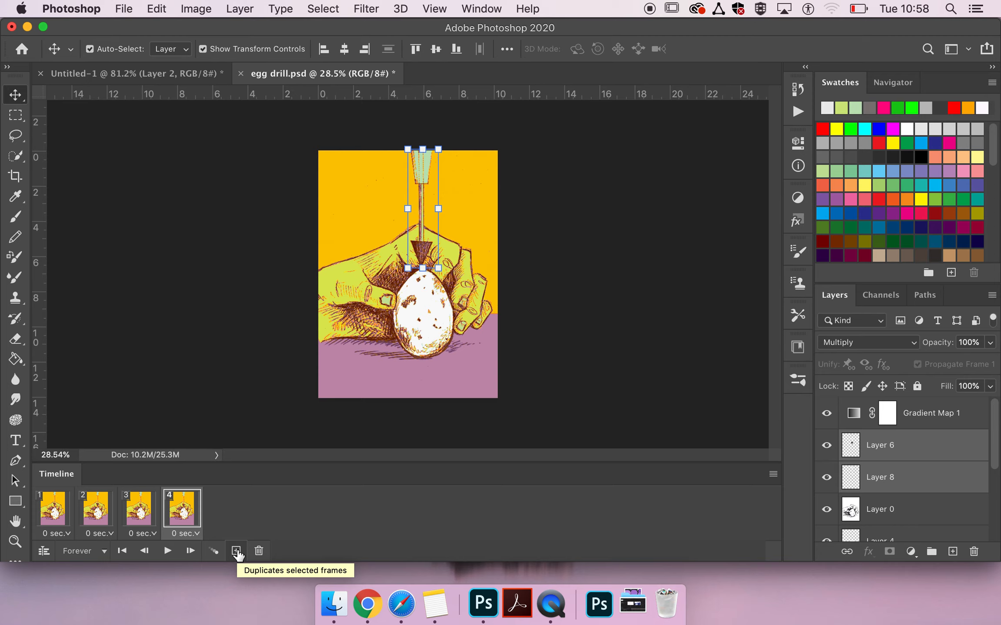
key(shift+Up)
key(shift+Up)
key(shift+Up)
key(shift+Up)
key(shift+Up)
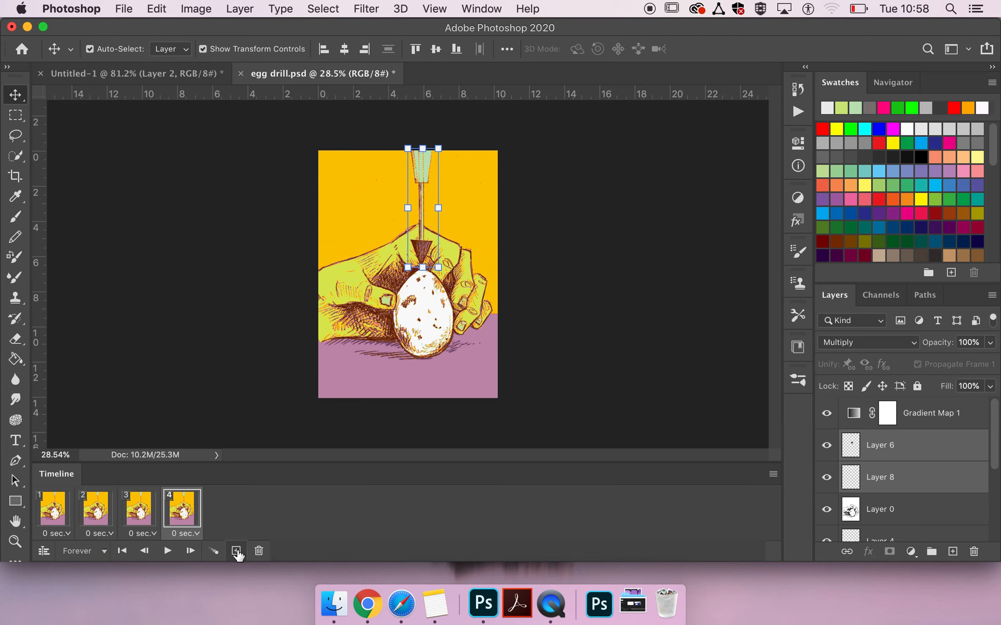
key(shift+Up)
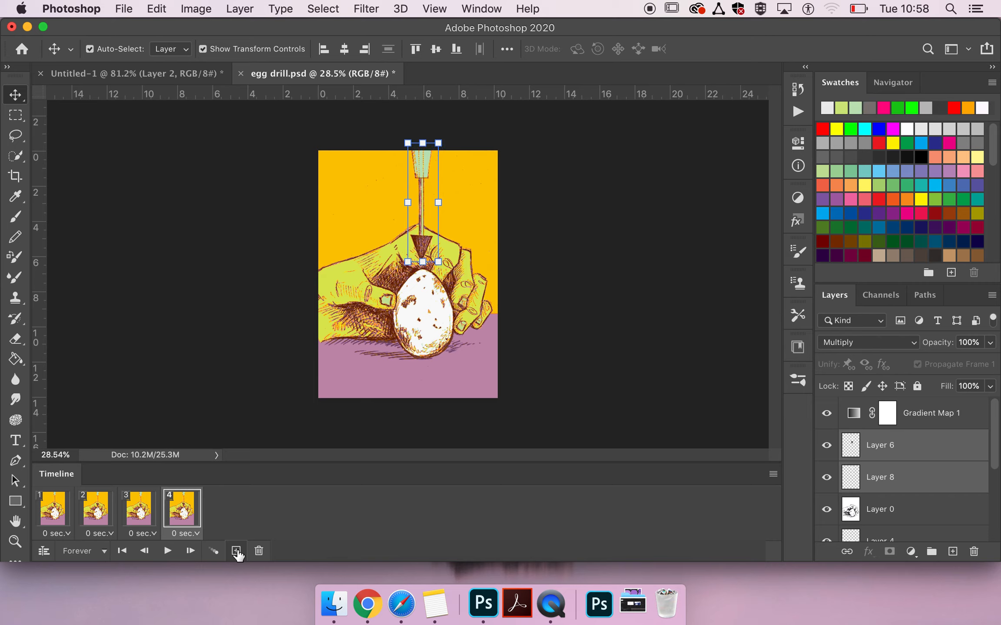
Compare the drill's position across the four frames and play the animation from frame 1 to check the motion
click(136, 513)
click(167, 513)
click(45, 519)
click(93, 518)
click(122, 521)
click(54, 514)
key(space)
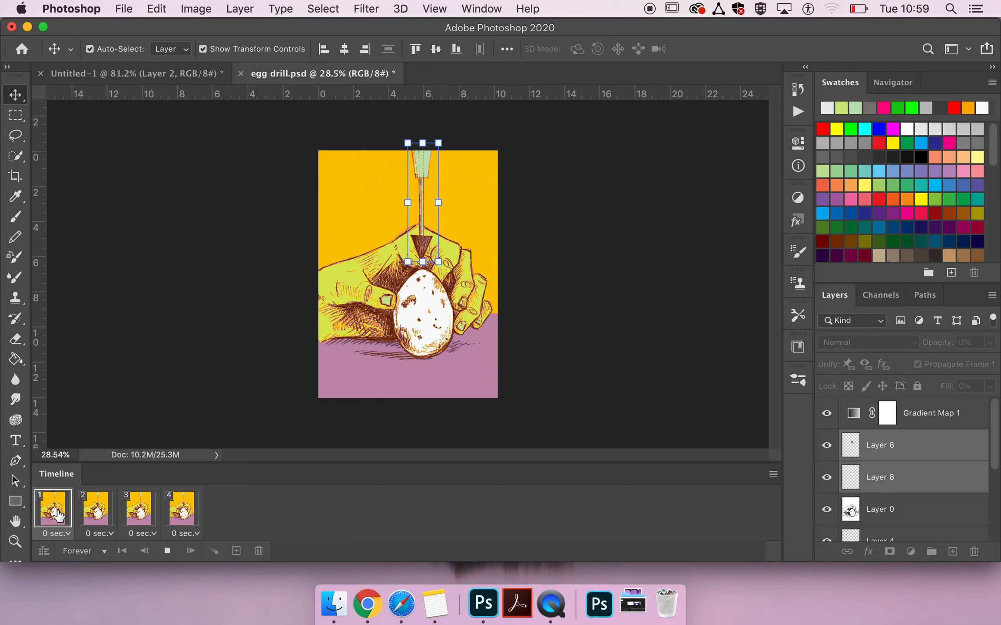
key(space)
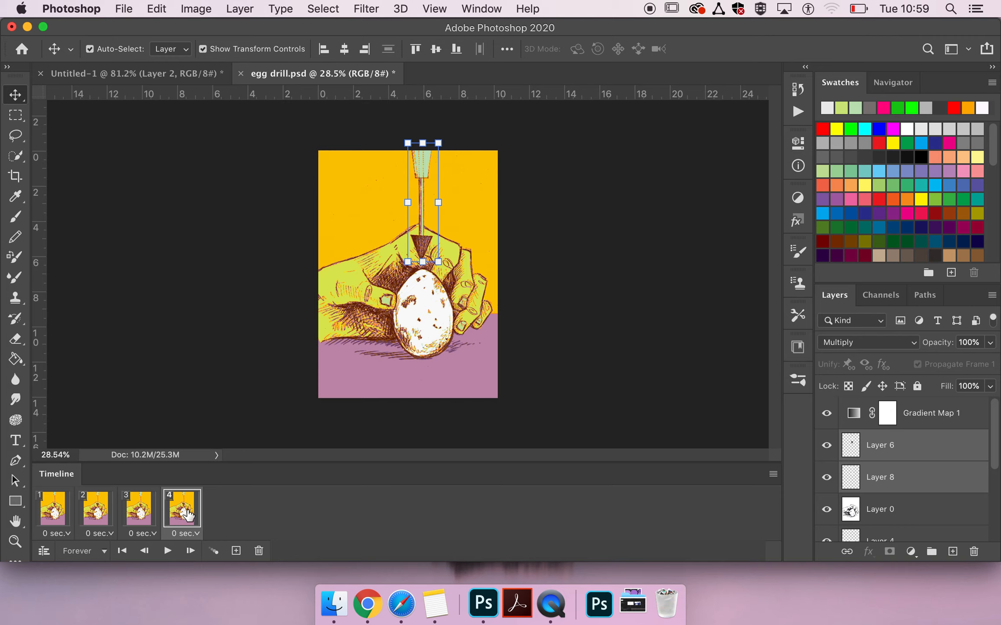
Duplicate frame 4 repeatedly until the timeline has 14 frames
click(237, 552)
click(237, 552)
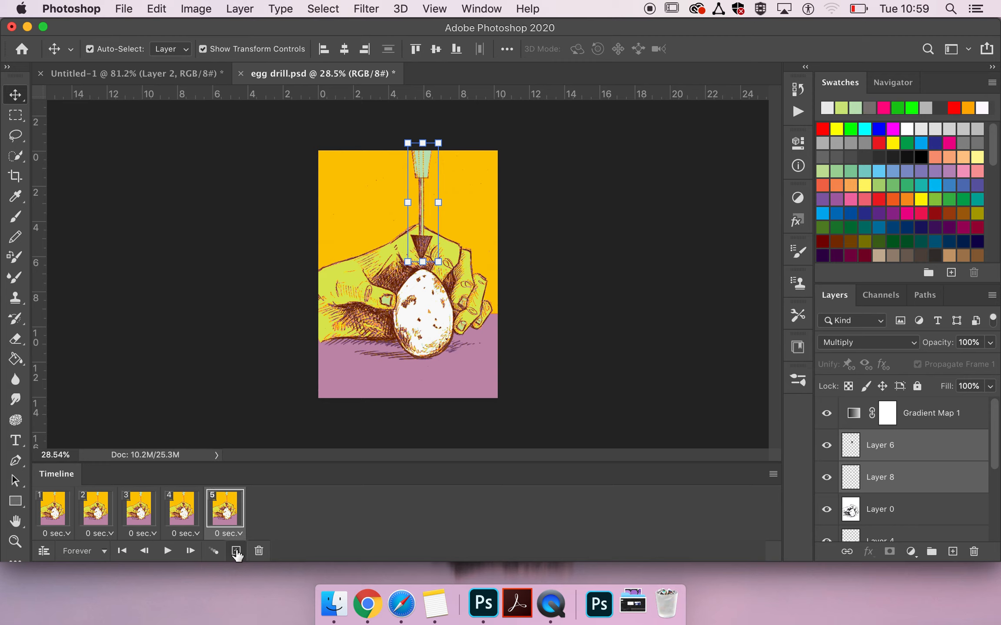
click(237, 552)
click(237, 552)
click(236, 552)
click(236, 552)
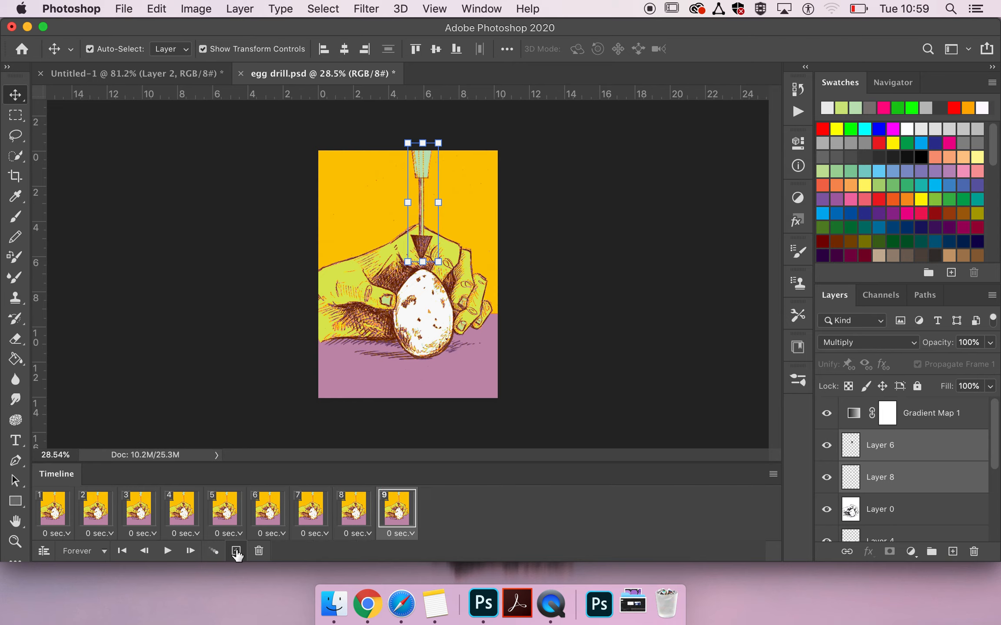
click(236, 552)
click(237, 552)
click(236, 552)
click(237, 552)
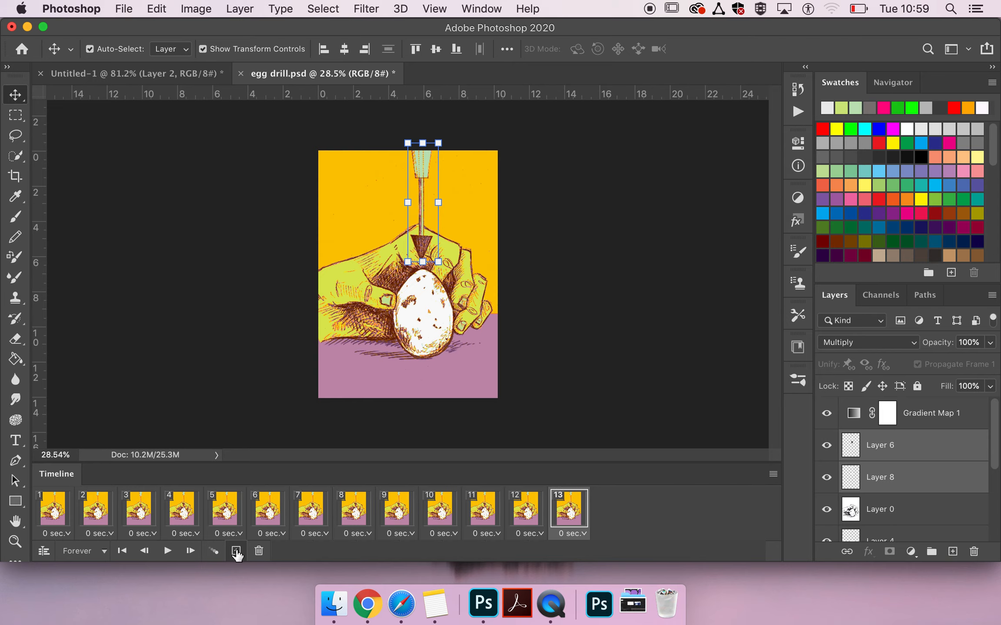
click(237, 552)
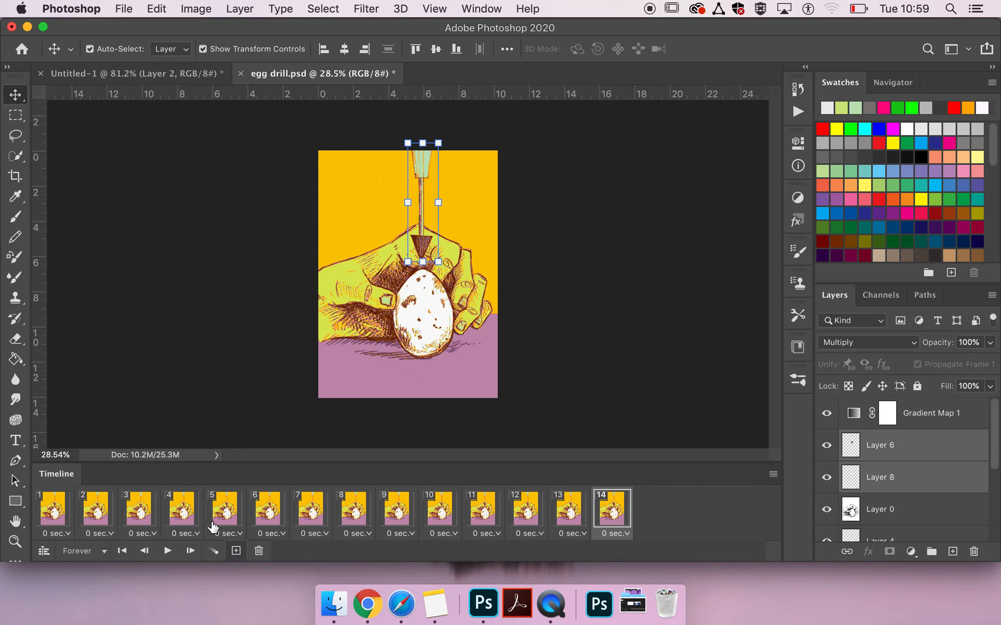
In frame 14, move the drill straight up until only its tip remains inside the upper part of the picture
click(193, 516)
click(224, 514)
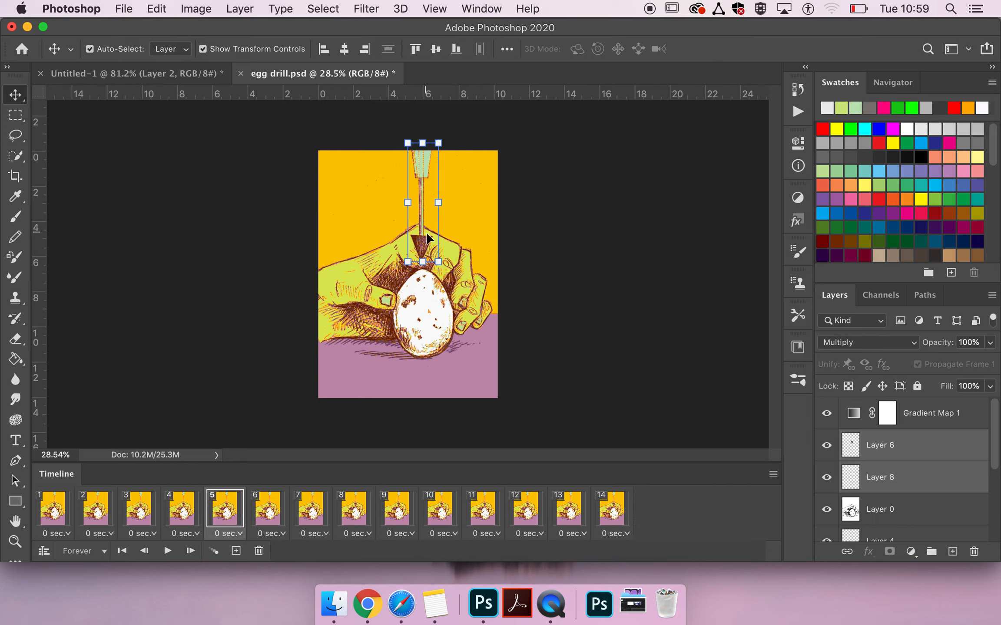
click(623, 502)
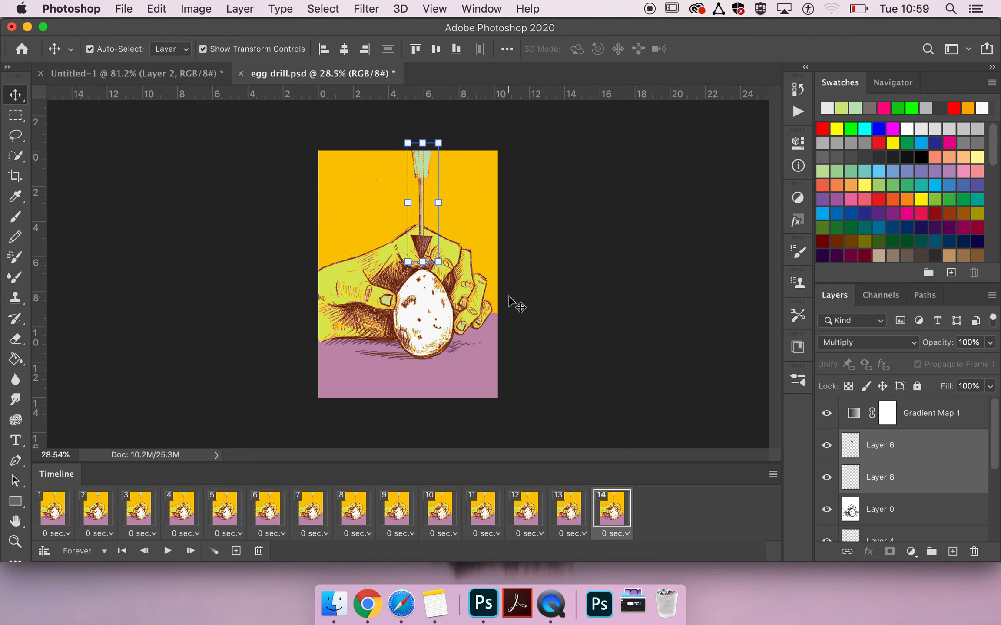
drag(421, 242, 424, 178)
click(569, 510)
click(606, 521)
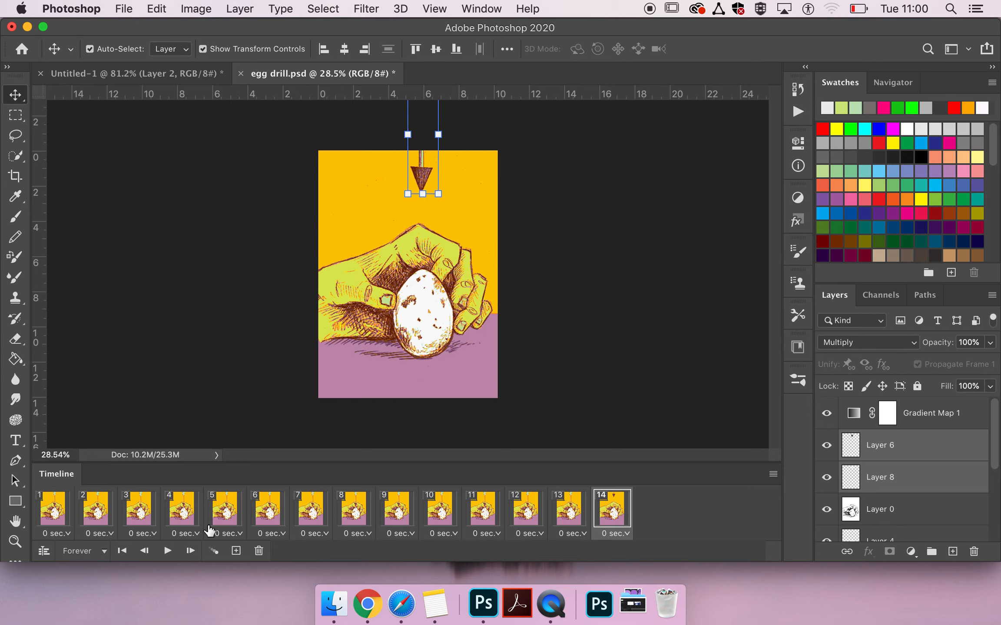
Step through the timeline frames to examine how the drill's position changes from frame to frame
click(191, 515)
click(228, 514)
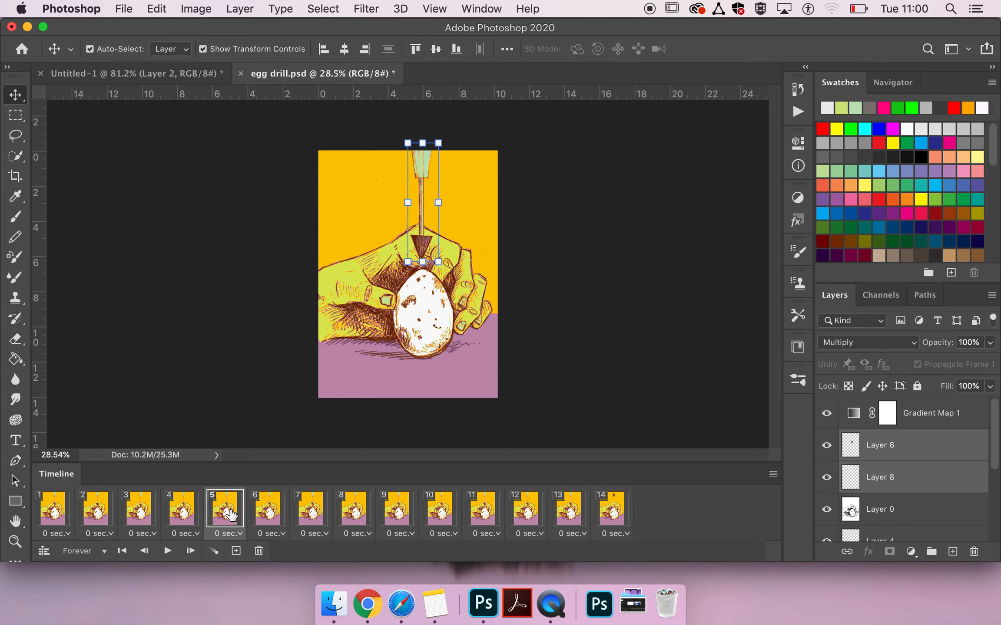
click(267, 515)
click(317, 517)
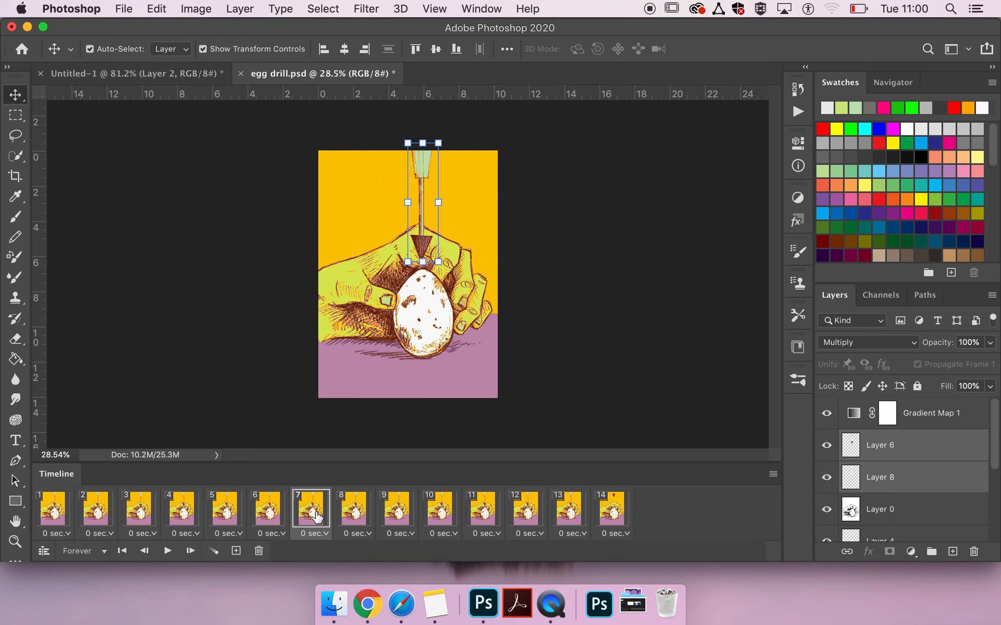
click(350, 515)
click(407, 518)
click(466, 522)
click(499, 518)
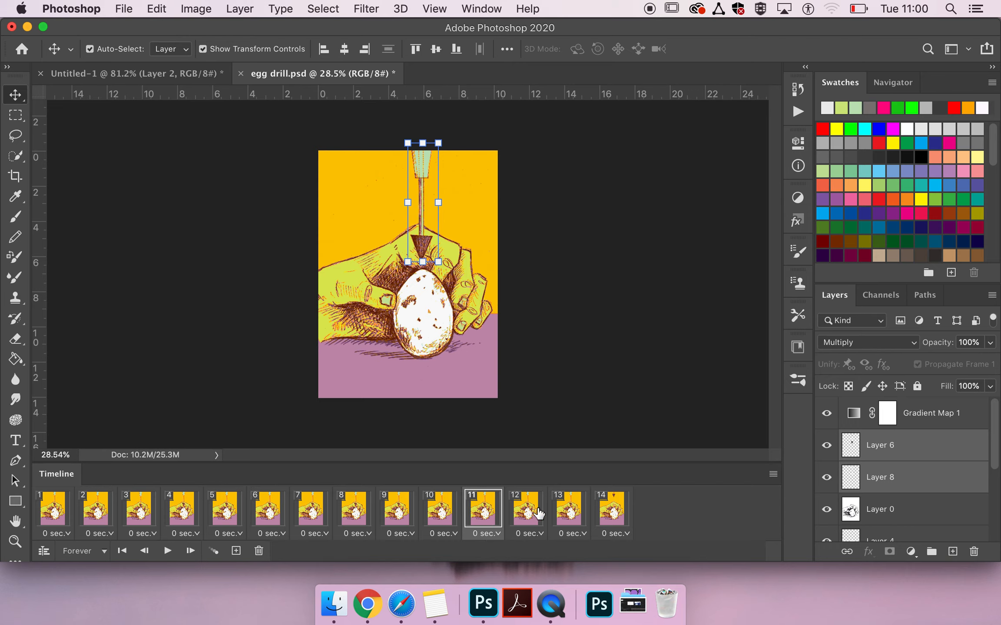
click(567, 523)
click(611, 516)
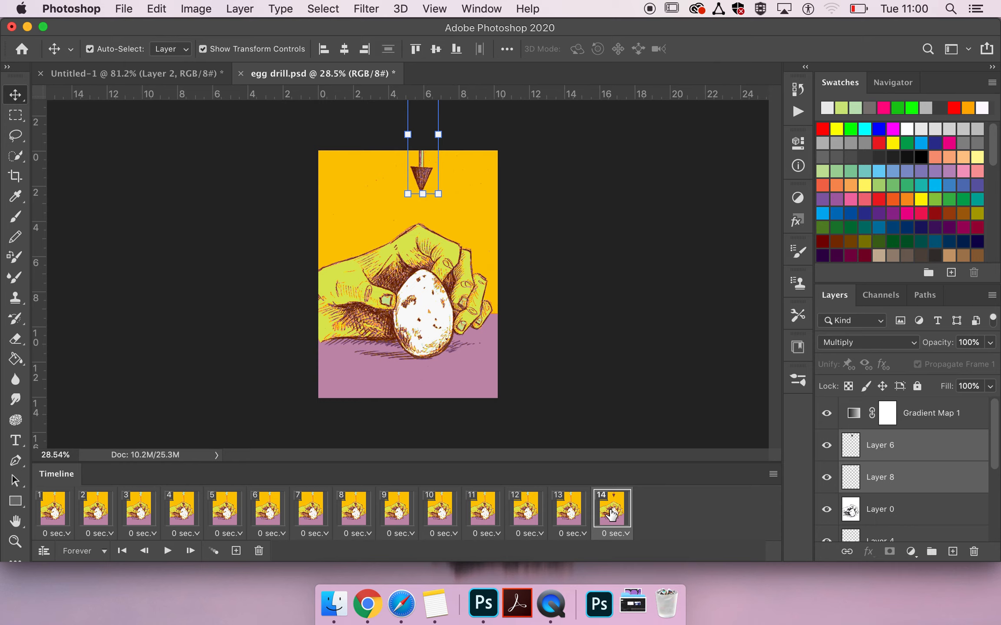
click(577, 514)
click(601, 516)
click(48, 519)
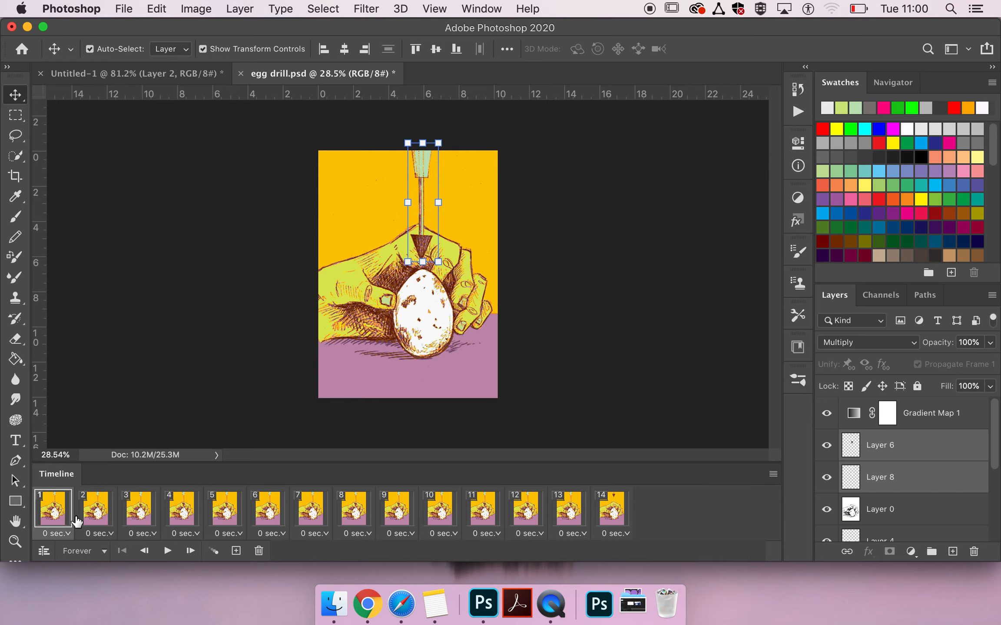
click(96, 519)
click(157, 519)
click(173, 519)
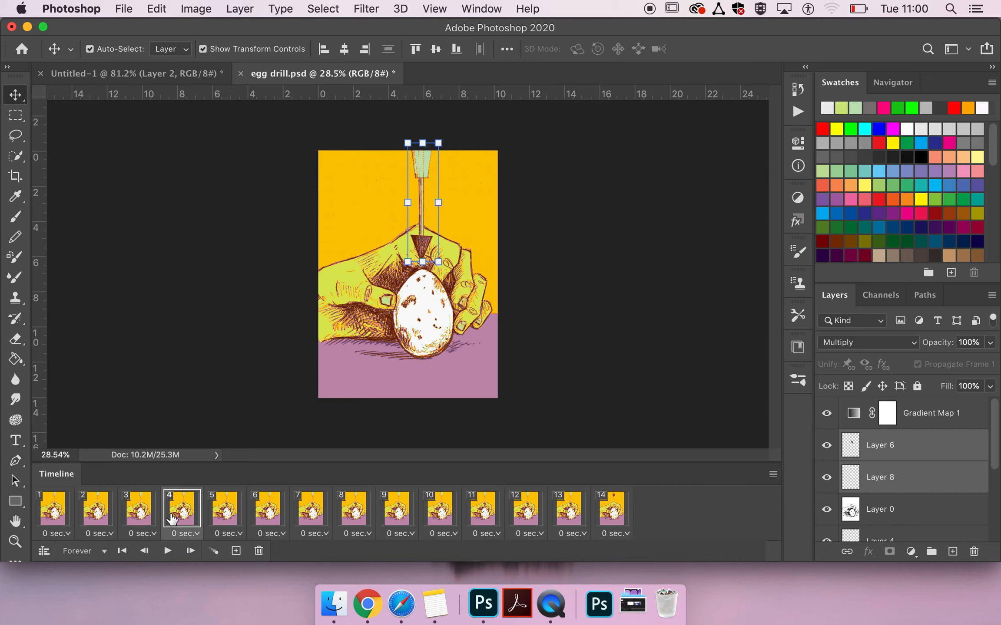
Tween the selection of frames 5 to 14 for the selected drill layers only, including their position
click(231, 517)
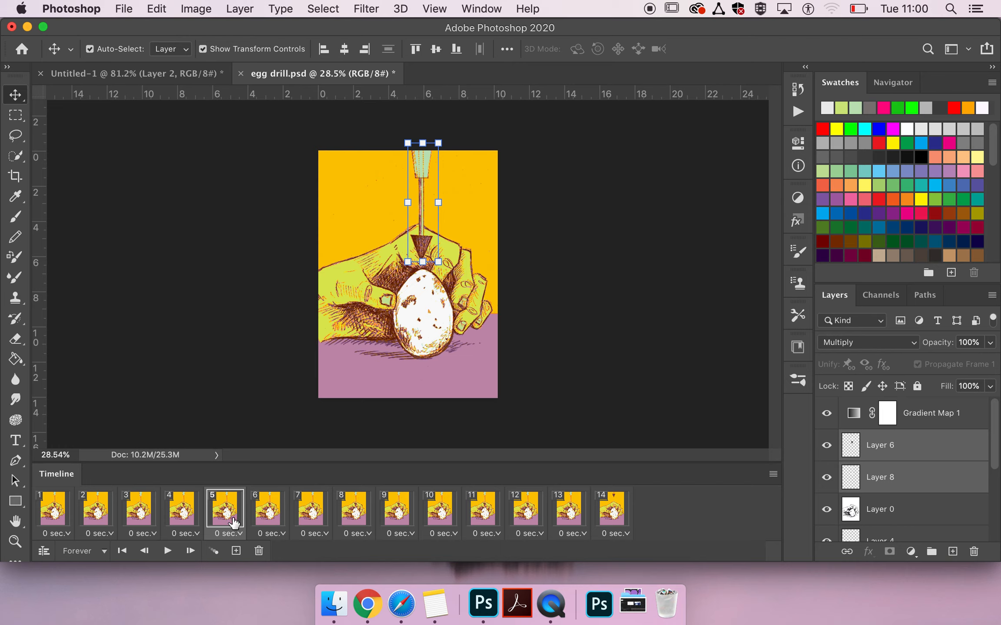
shift+click(616, 514)
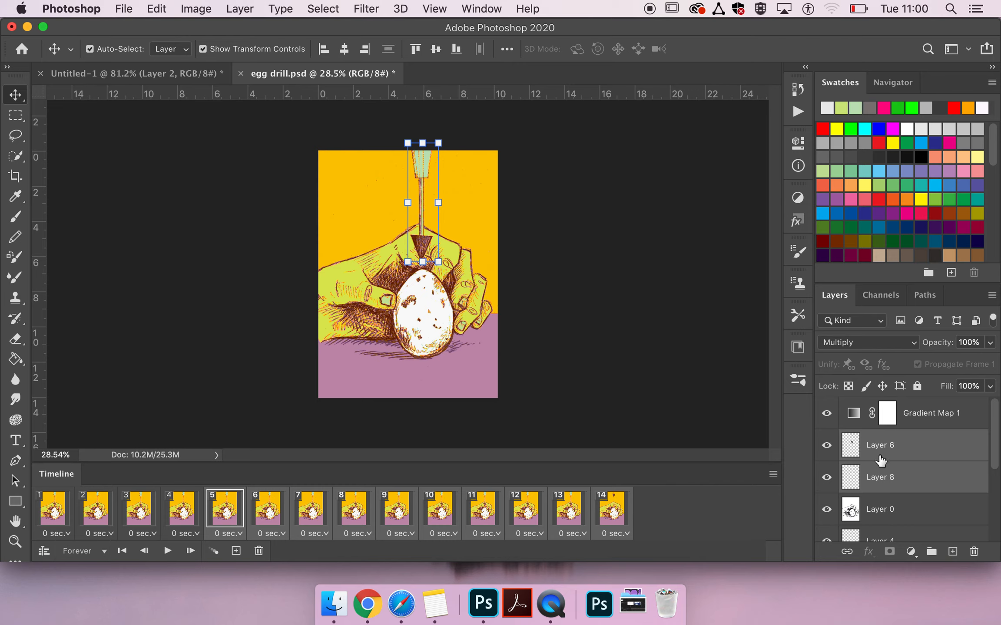
click(772, 475)
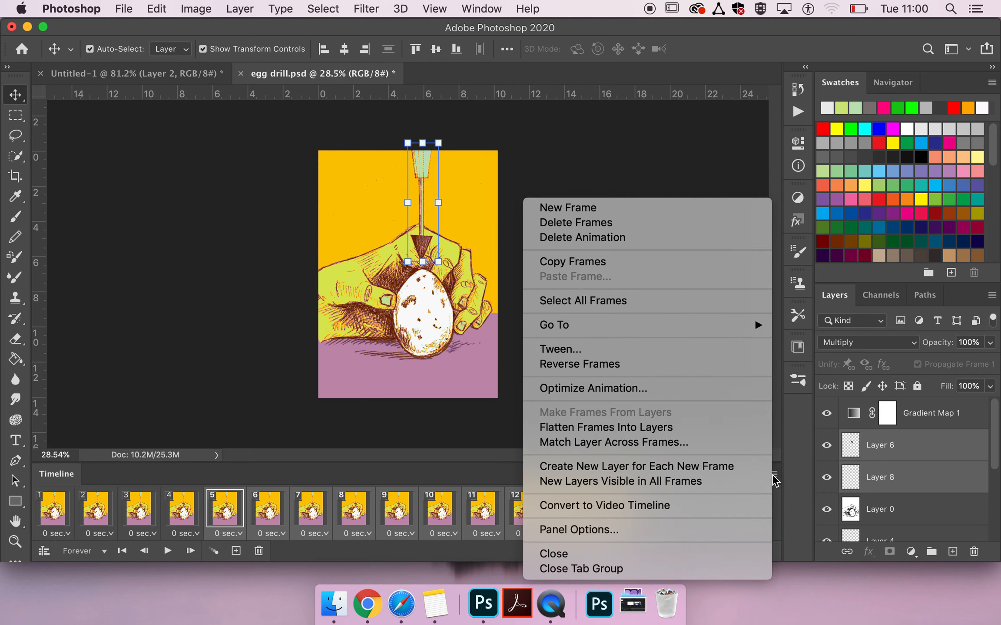
click(666, 349)
click(373, 195)
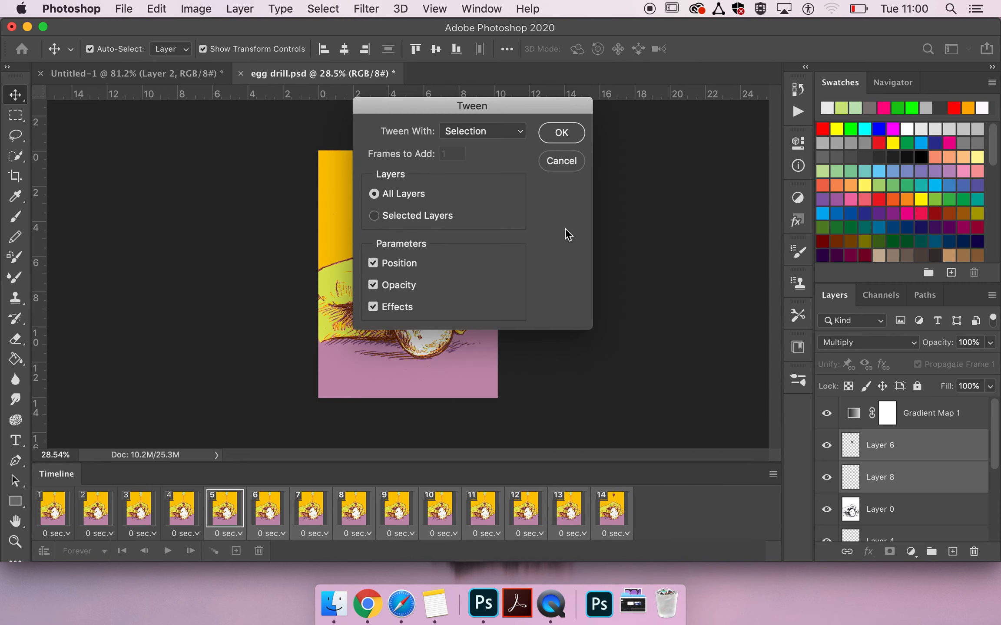
drag(490, 105, 648, 89)
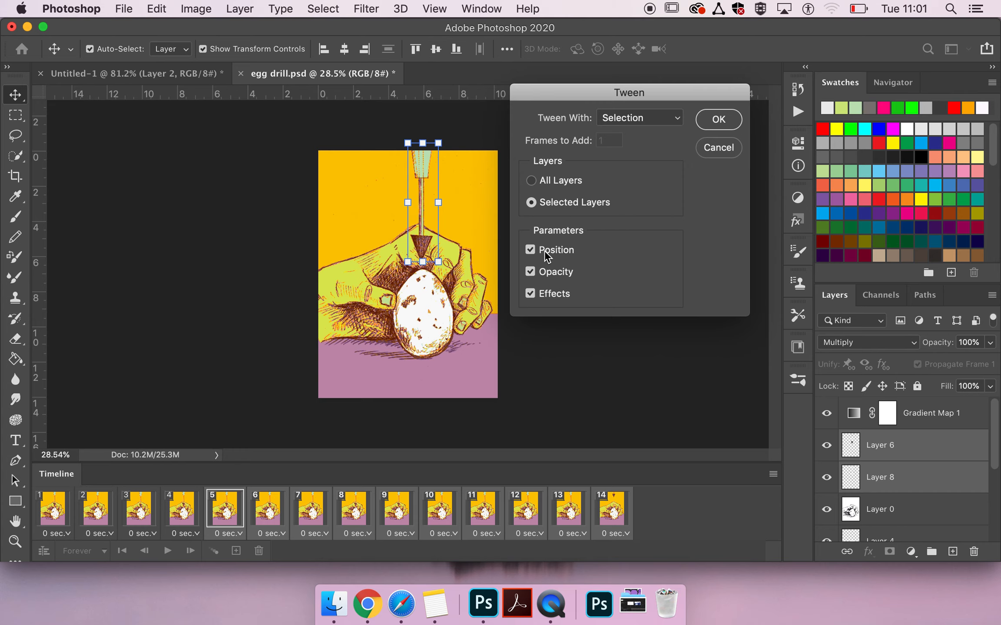
click(549, 272)
click(719, 121)
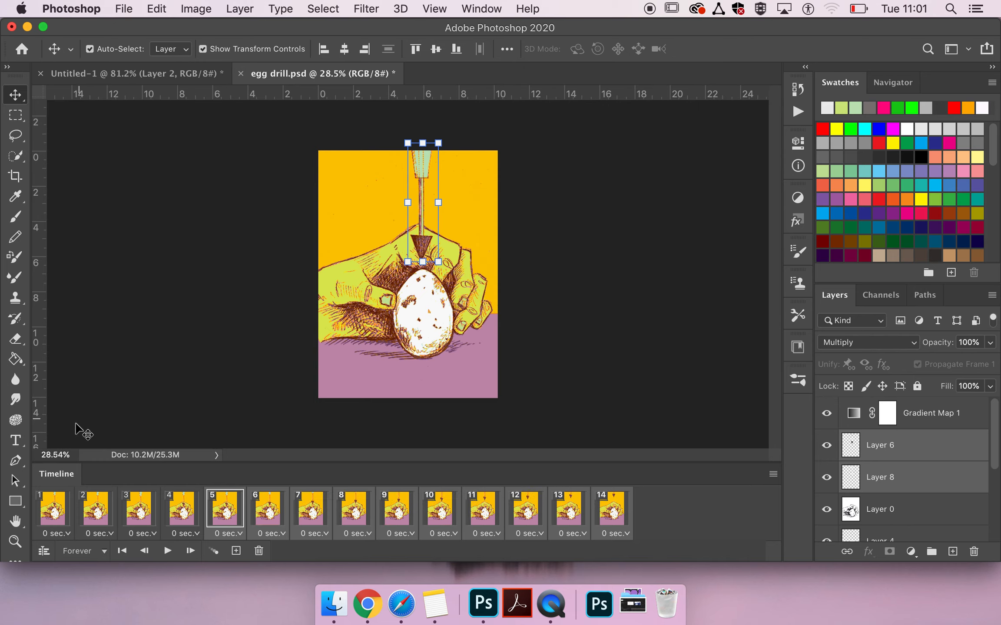
Play the animation from frame 1 to check the drill's movement, and stop playback
click(54, 511)
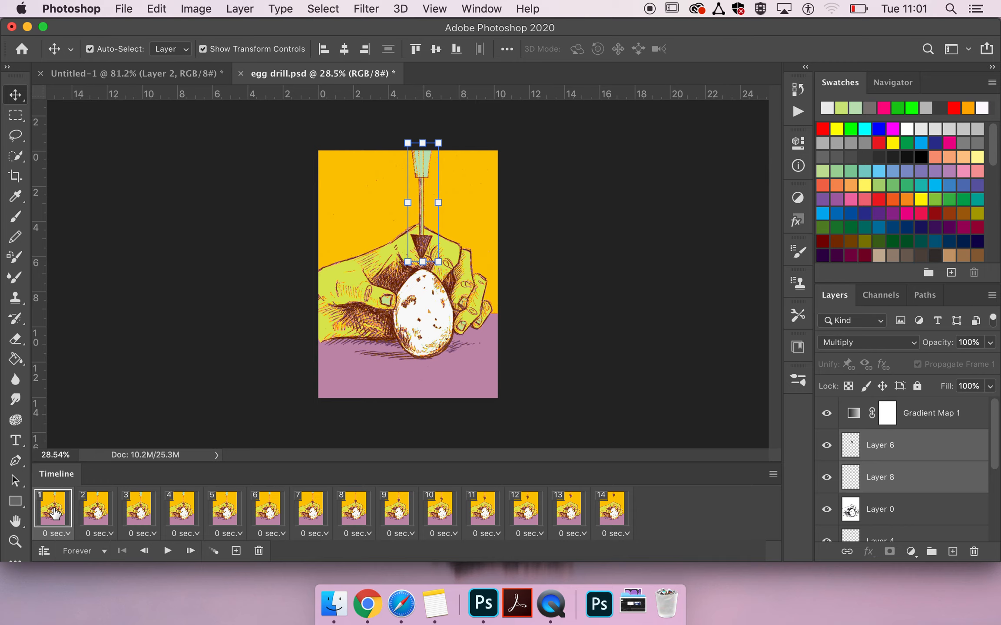
key(space)
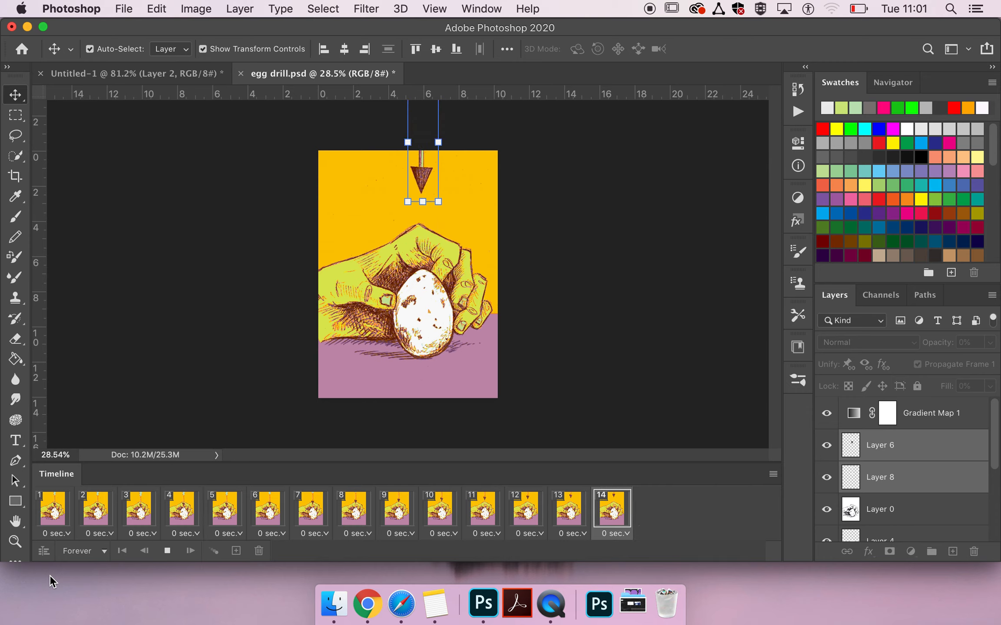
key(space)
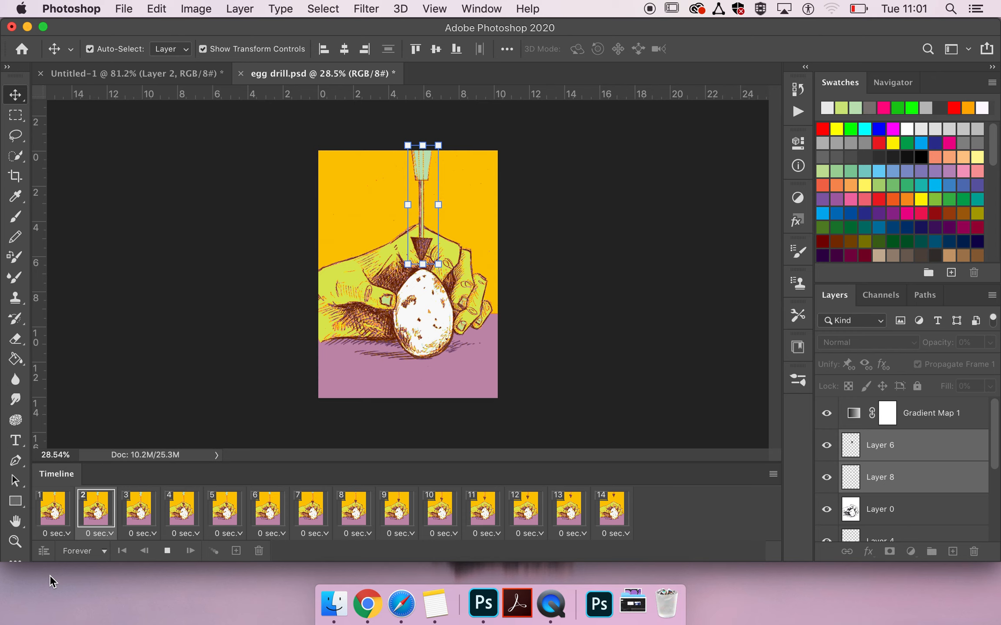
Step backwards through the frames from 14 to 5 to examine the drill's tweened positions
click(220, 526)
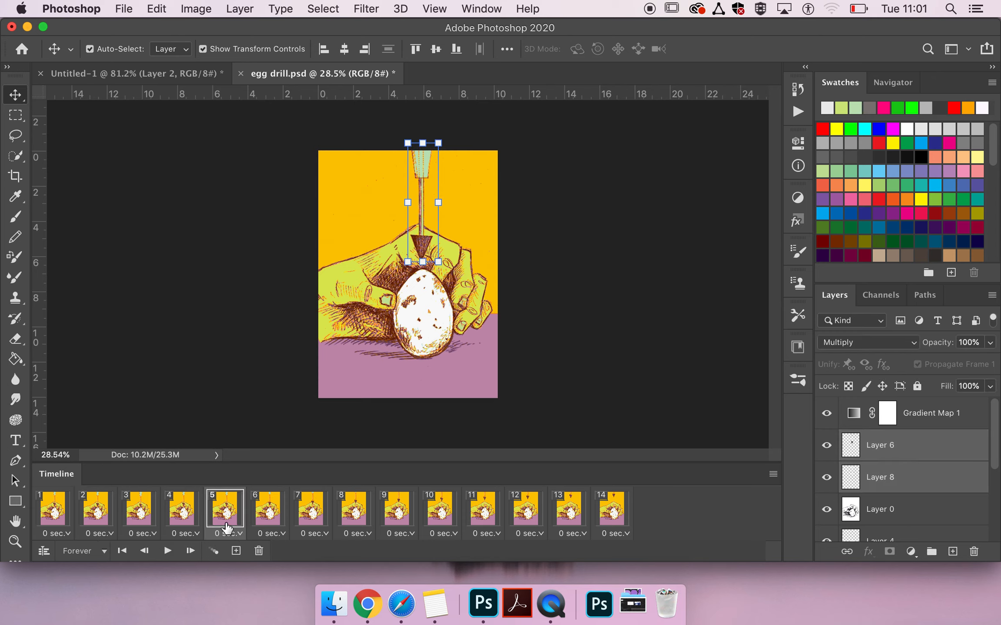
click(620, 515)
click(479, 506)
click(442, 514)
click(402, 513)
click(335, 512)
click(287, 510)
click(222, 514)
Play the animation twice to review how the drill rises, stopping it each time
key(space)
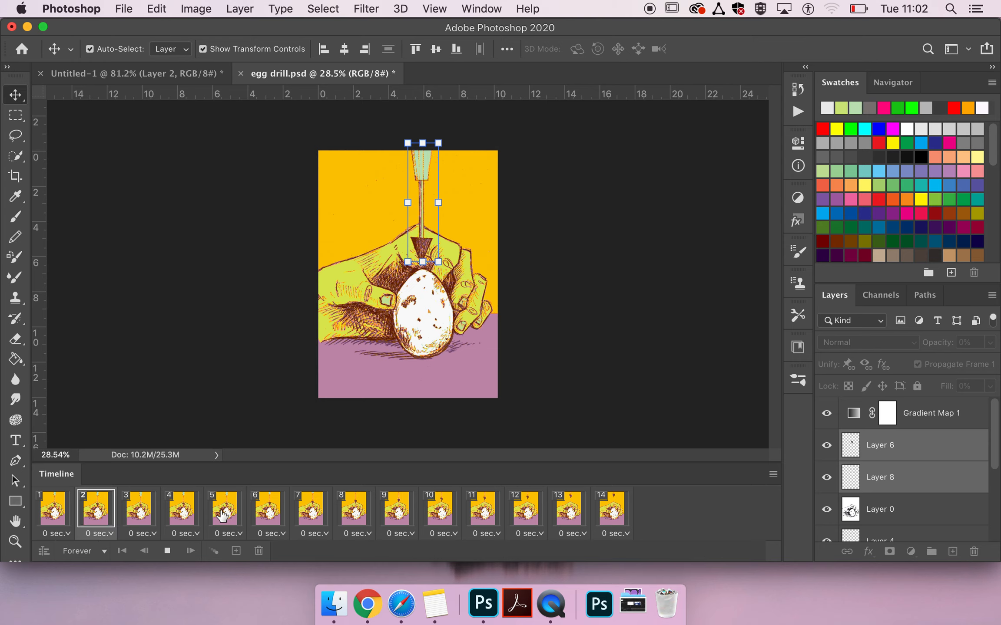
key(space)
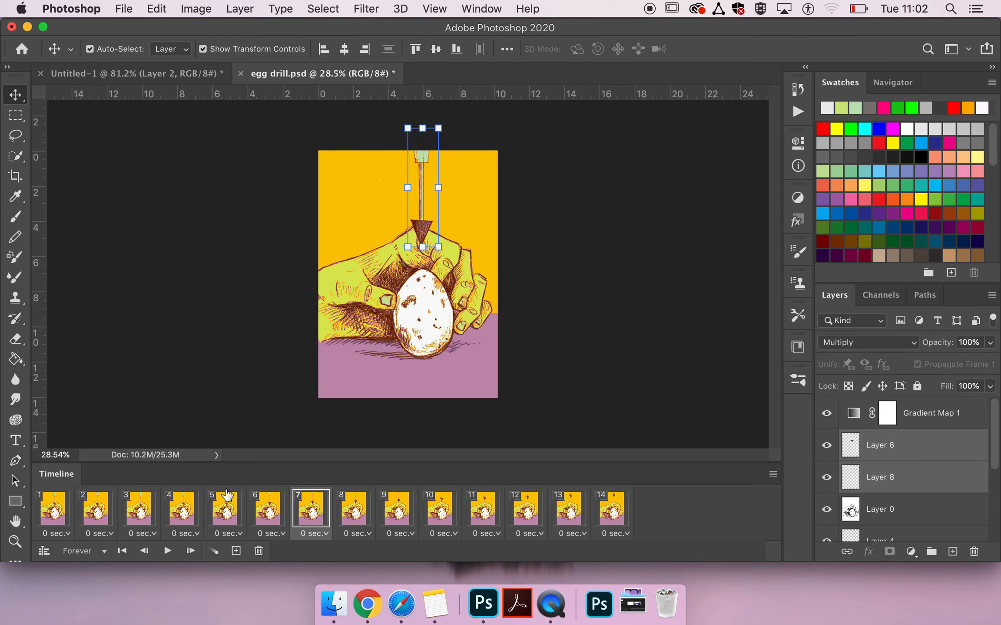
key(space)
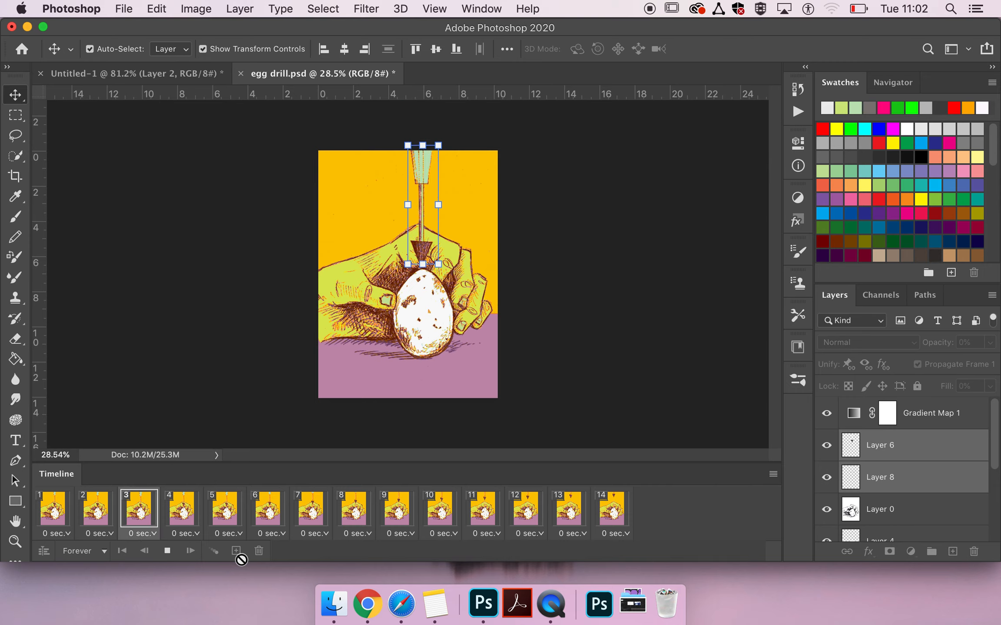
key(space)
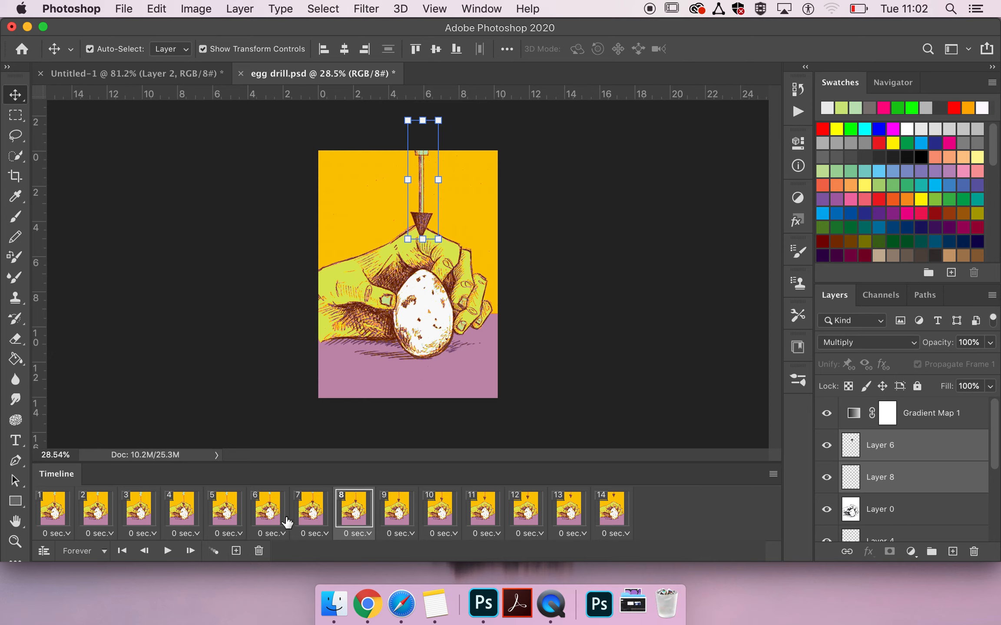
Examine frames 1 to 4 one by one to compare the drill's position against the egg
click(58, 517)
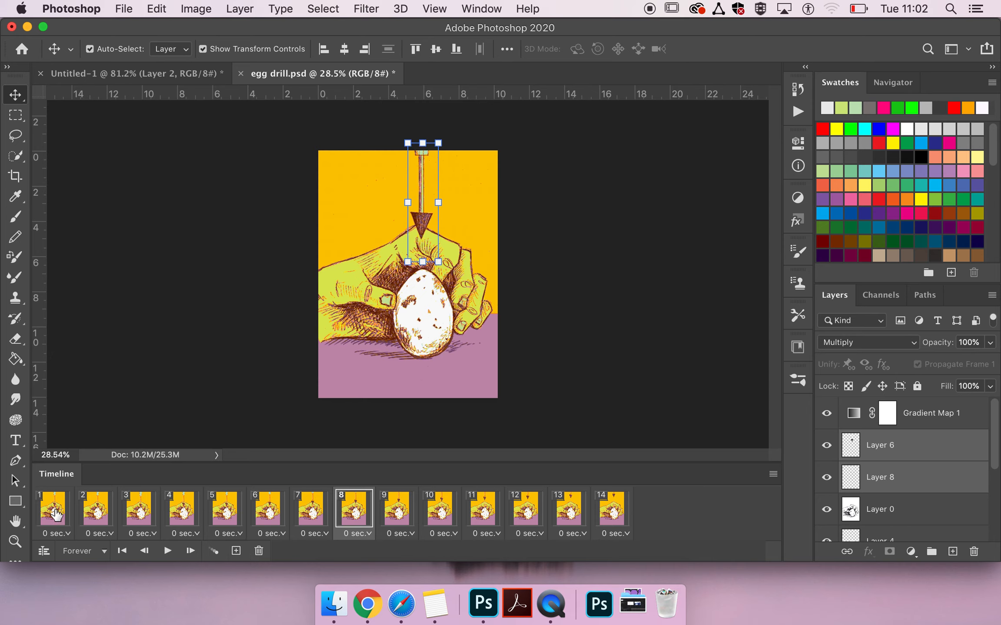
click(98, 520)
click(139, 523)
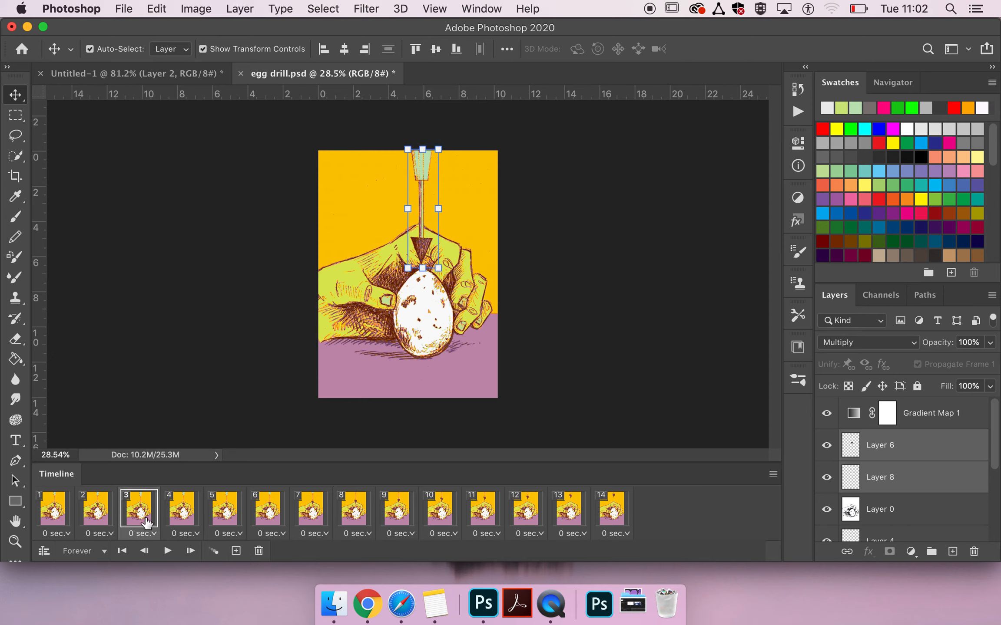
click(172, 523)
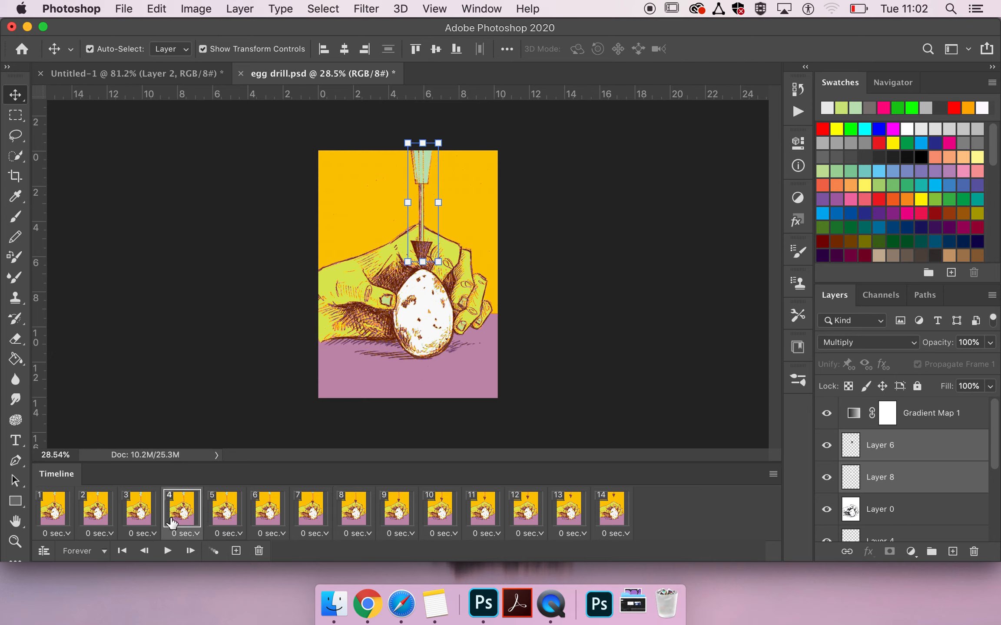
In frame 1, paint a white U-shaped brush stroke across the drill on a new layer above Gradient Map 1, and lock that layer
click(58, 516)
click(929, 413)
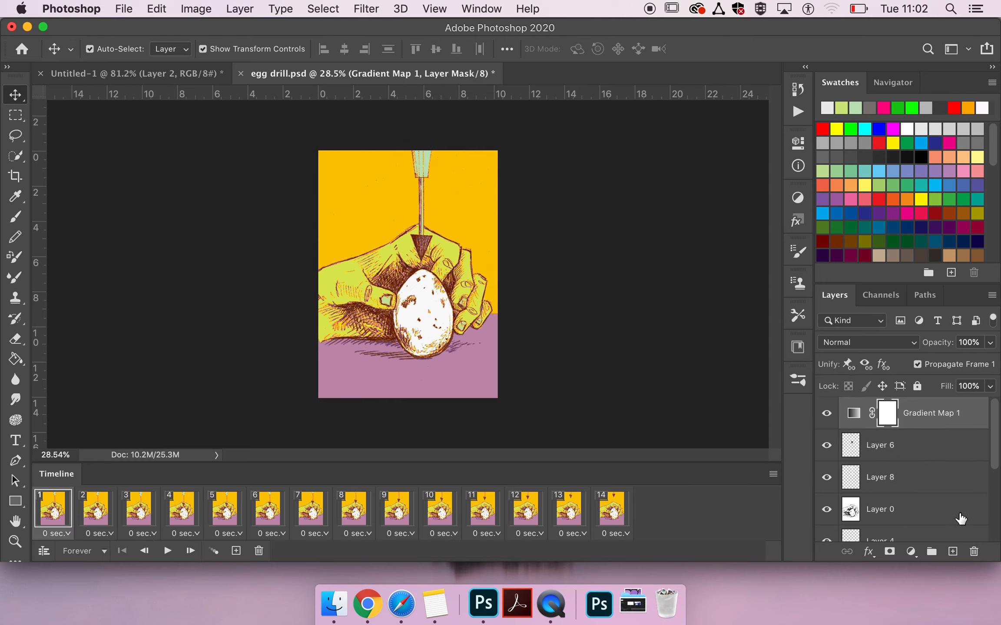
click(952, 552)
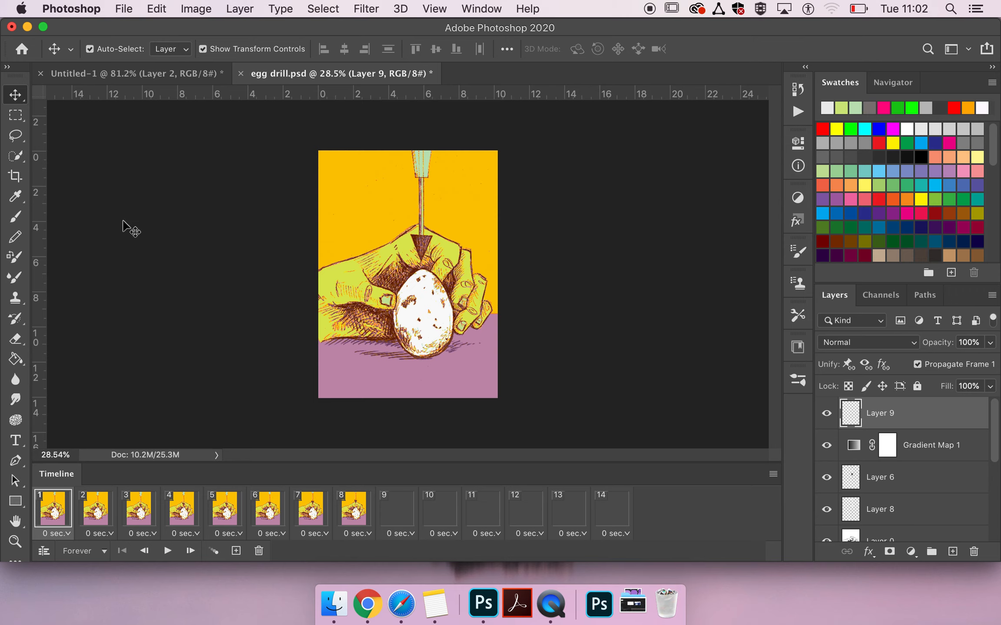
click(16, 217)
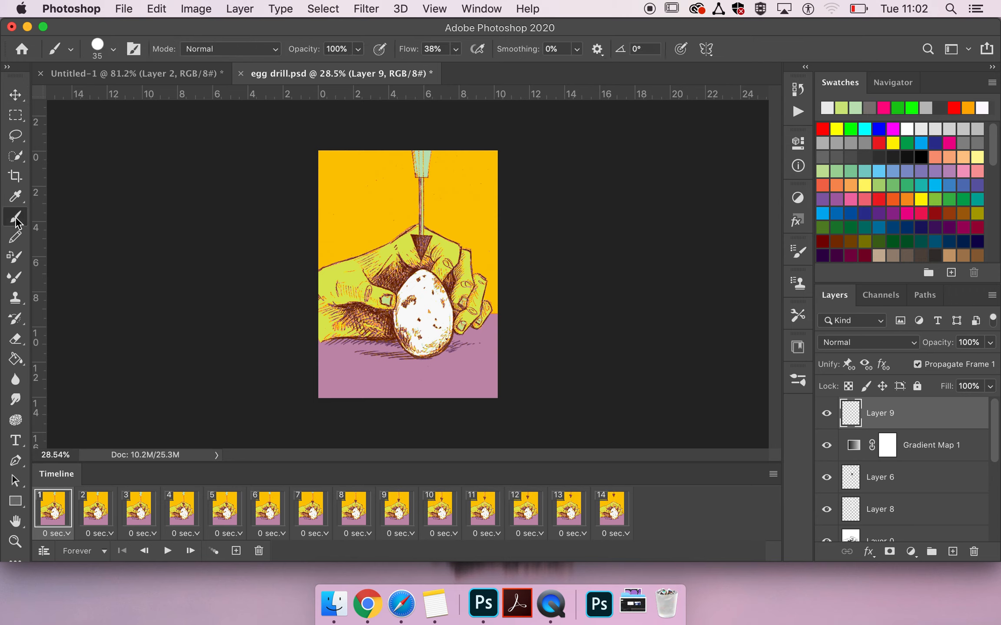
drag(467, 213, 482, 183)
click(916, 386)
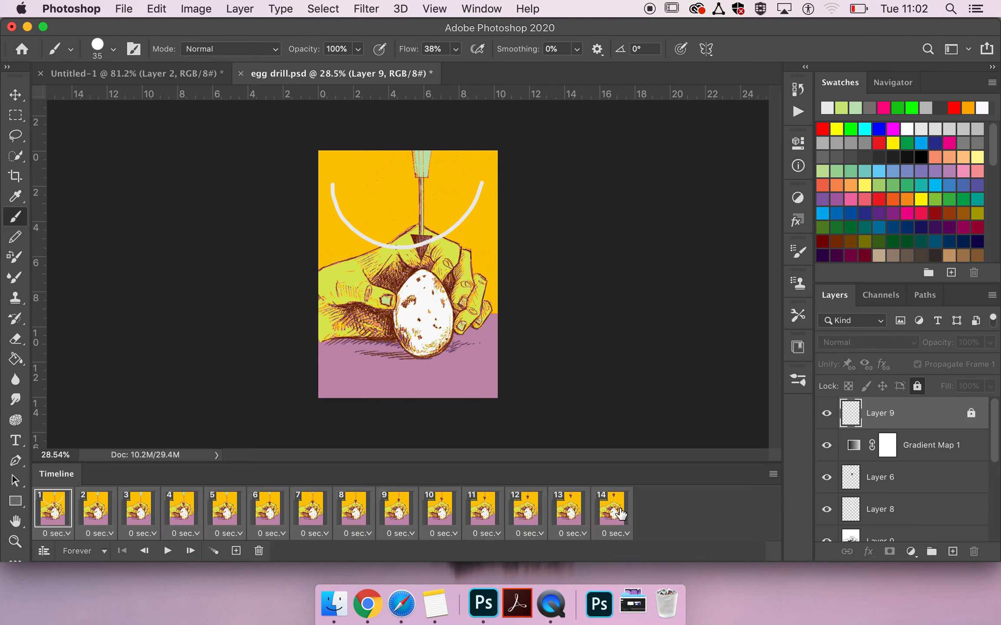
Toggle the painted layer's visibility and step through frames 1 to 6 to check how the white curve behaves
click(825, 416)
click(826, 413)
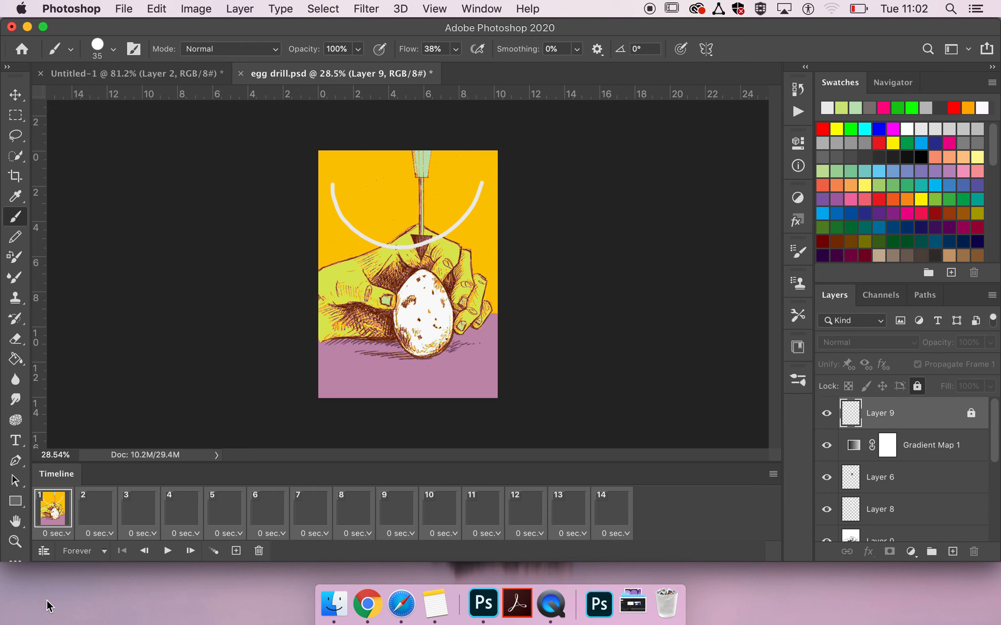
click(96, 508)
click(133, 514)
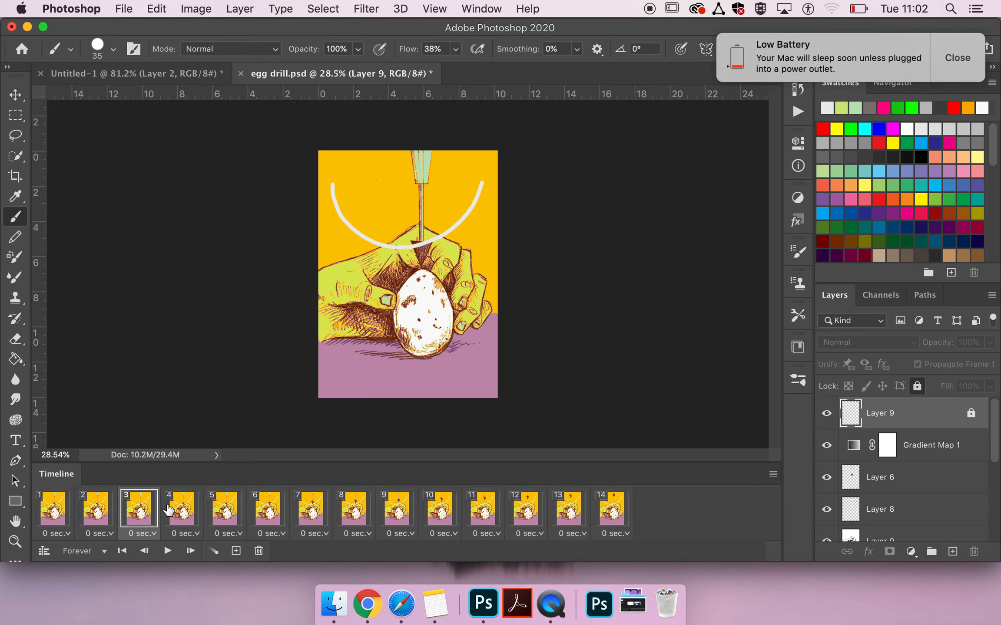
click(177, 513)
click(950, 61)
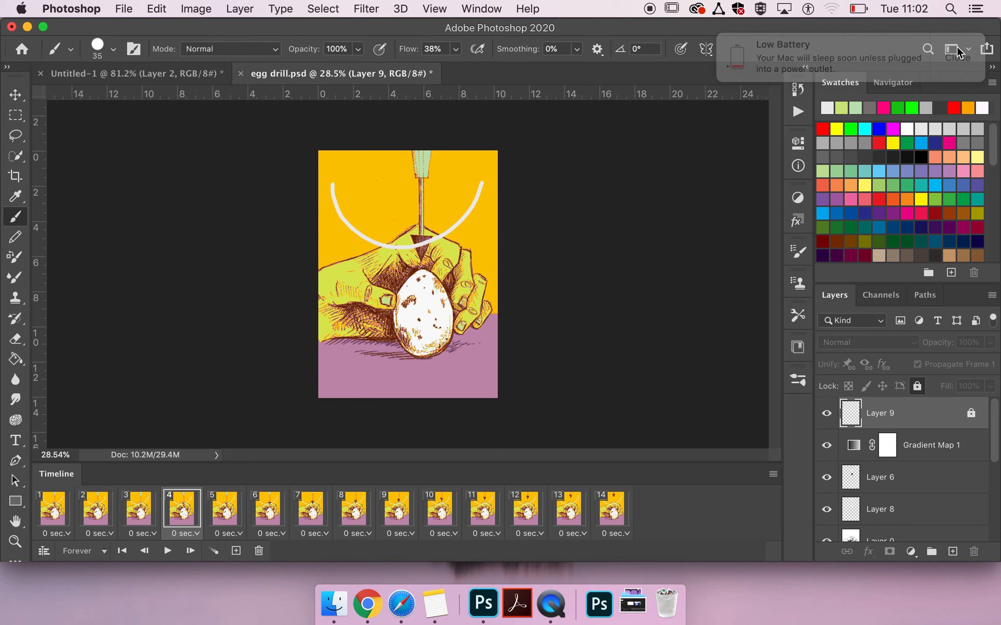
click(240, 523)
click(262, 521)
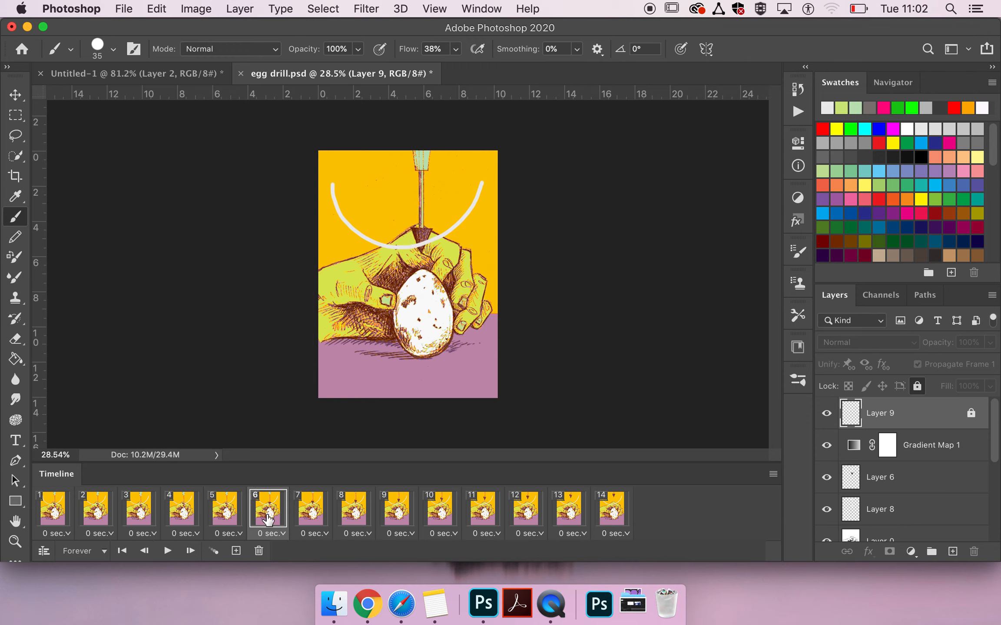
click(56, 517)
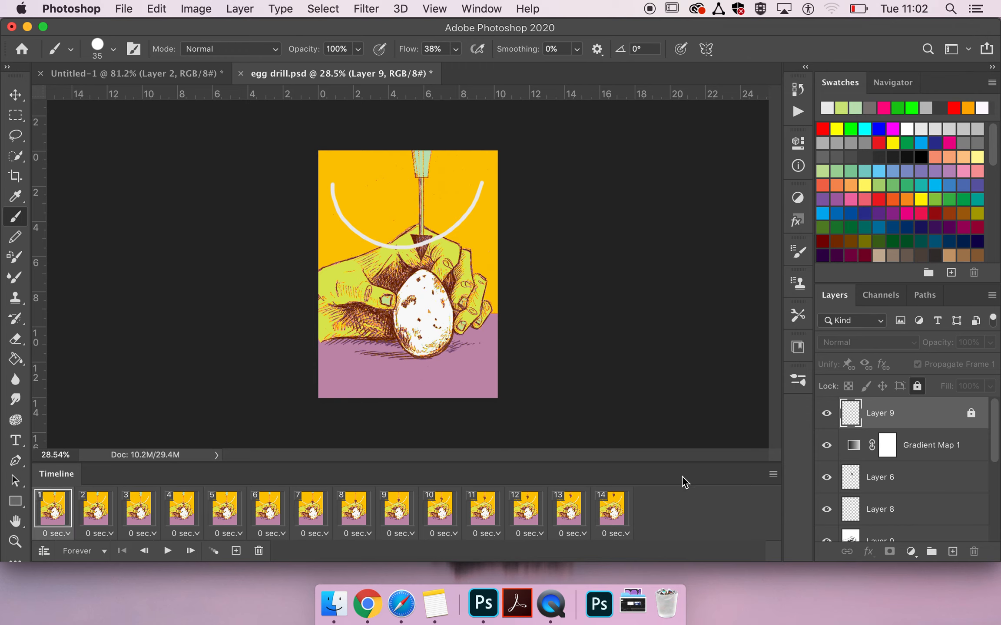
Unlock and delete the layer containing the white curve
click(919, 386)
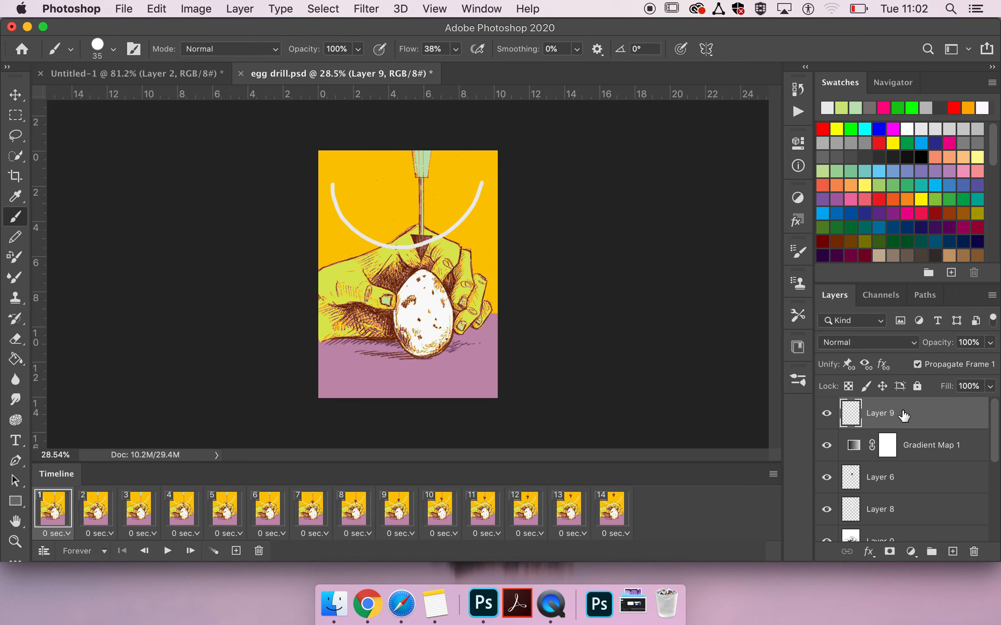
key(BackSpace)
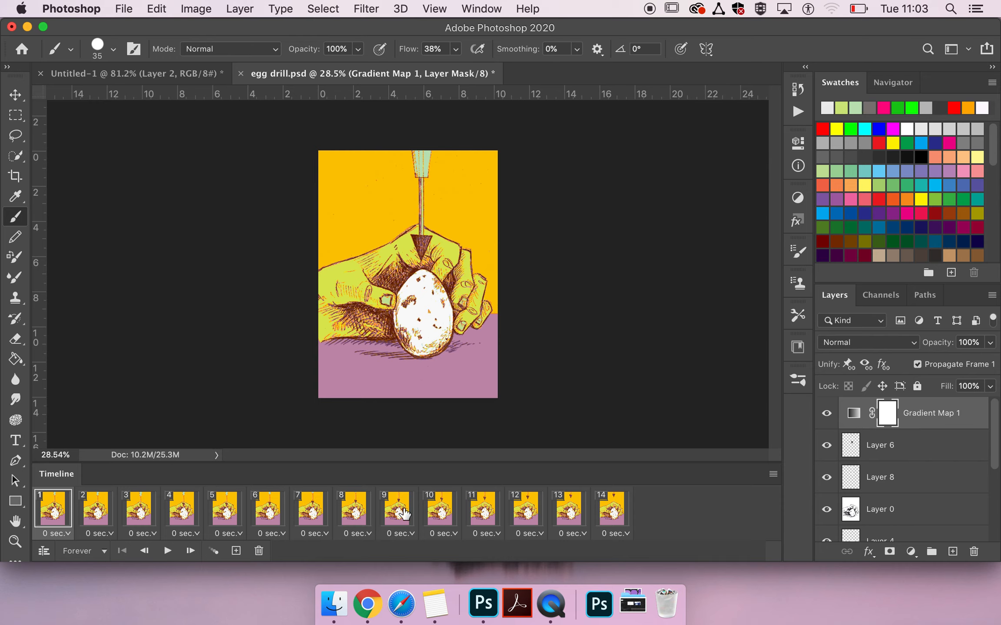
Play the animation again to review the upward drill motion, stop it and return to frame 1
key(space)
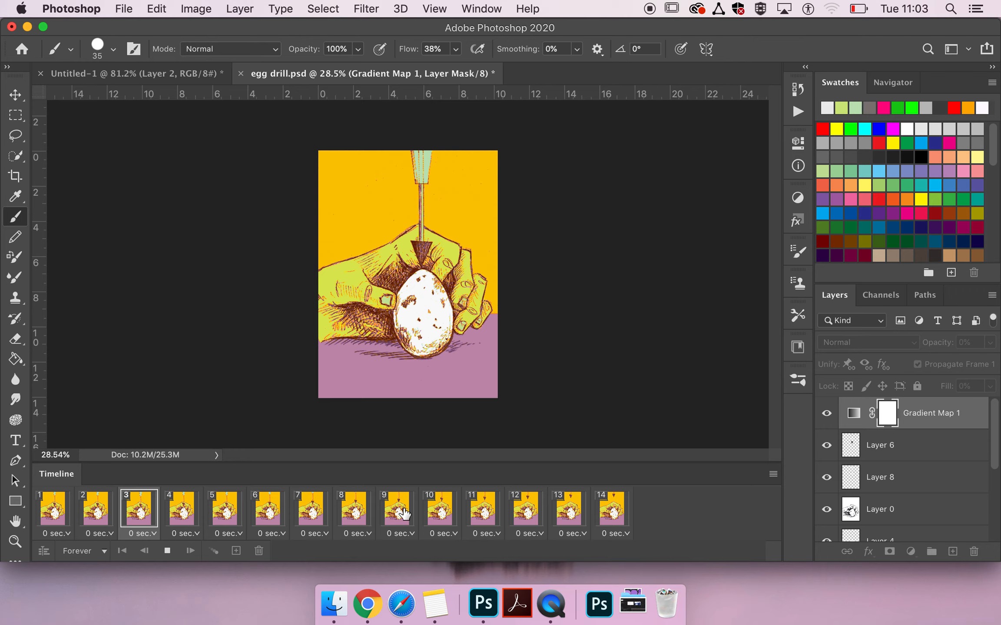
key(space)
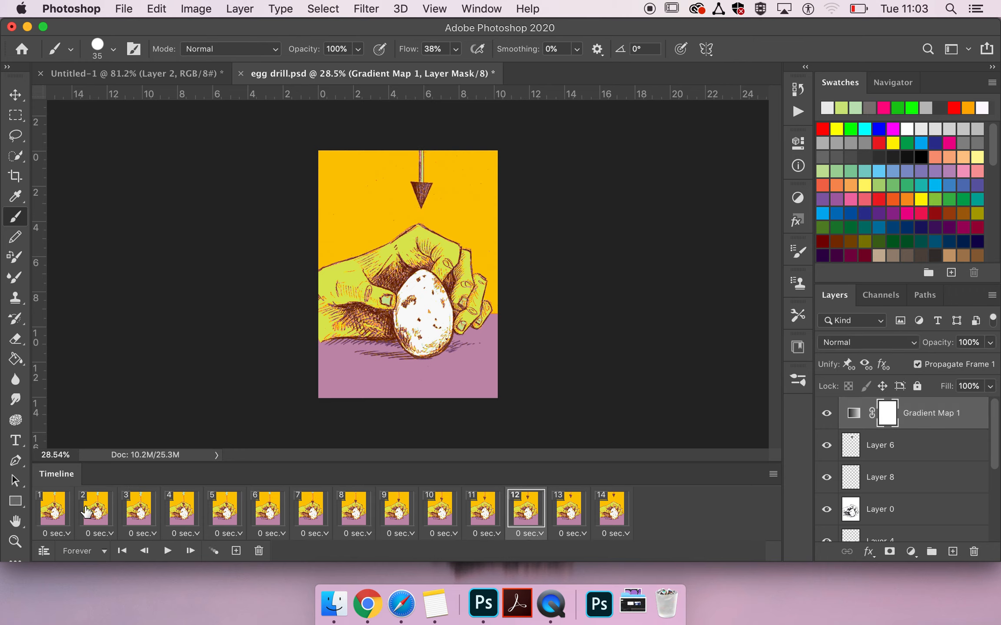
click(43, 519)
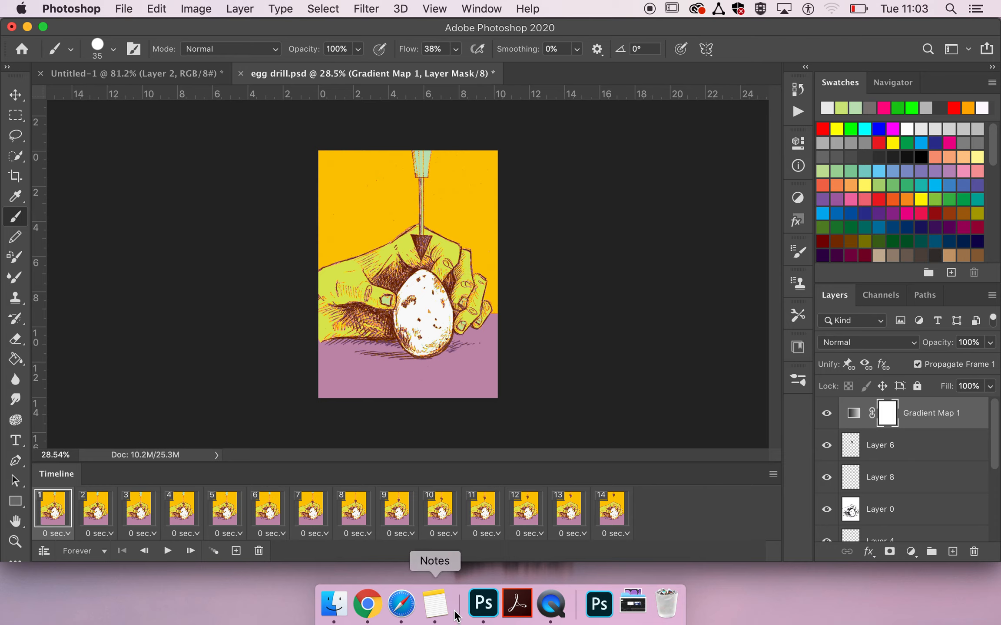
Duplicate frames 1 to 14 at the end of the timeline as frames 15 to 28
click(603, 517)
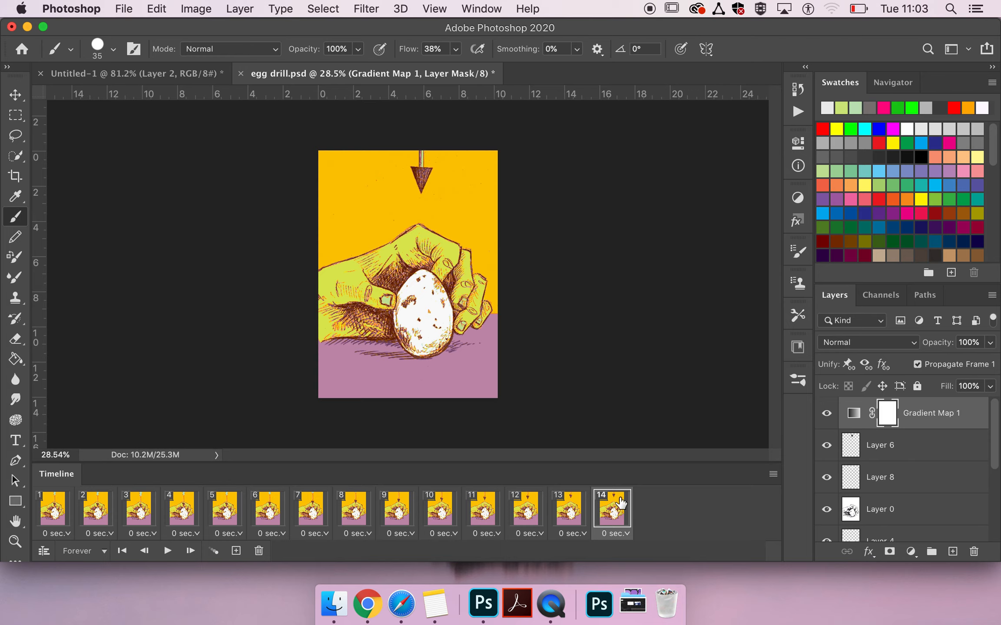
click(47, 516)
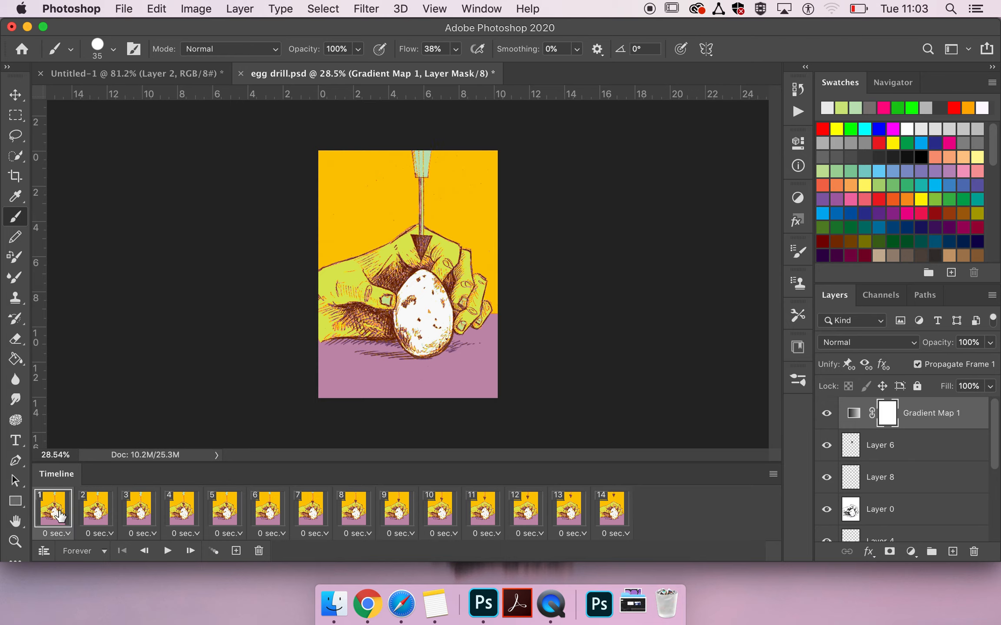
shift+click(617, 514)
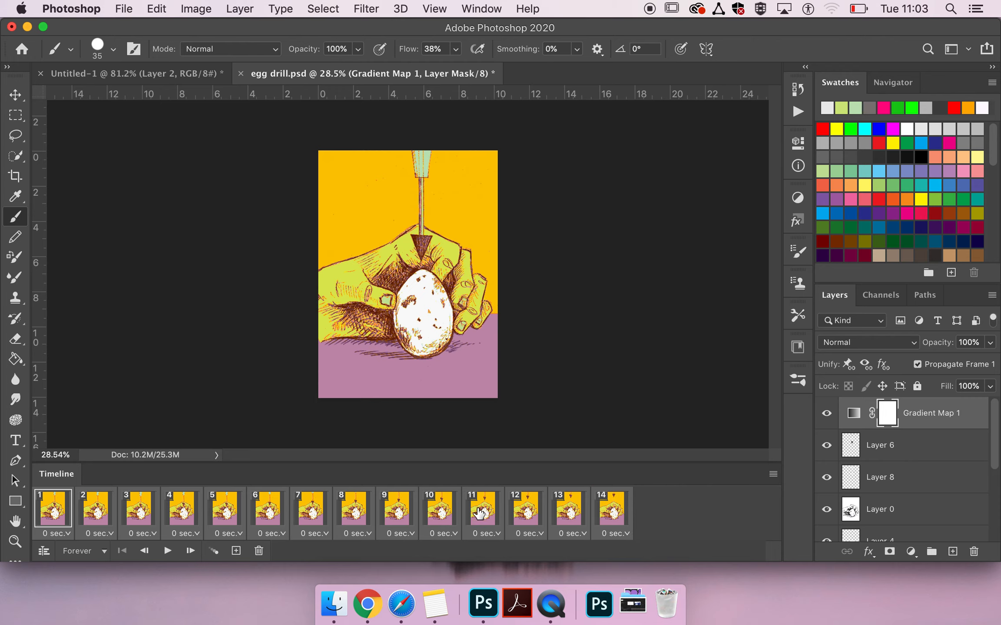
drag(479, 513, 629, 505)
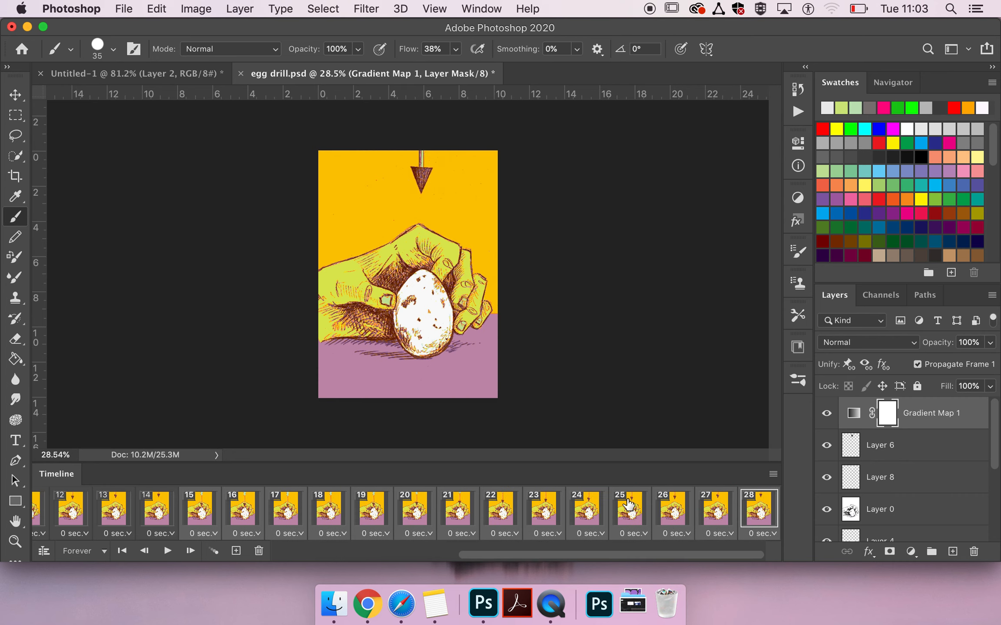
Reverse the order of the duplicated frames 15 to 28
scroll(628, 505, left, 10)
scroll(628, 505, right, 7)
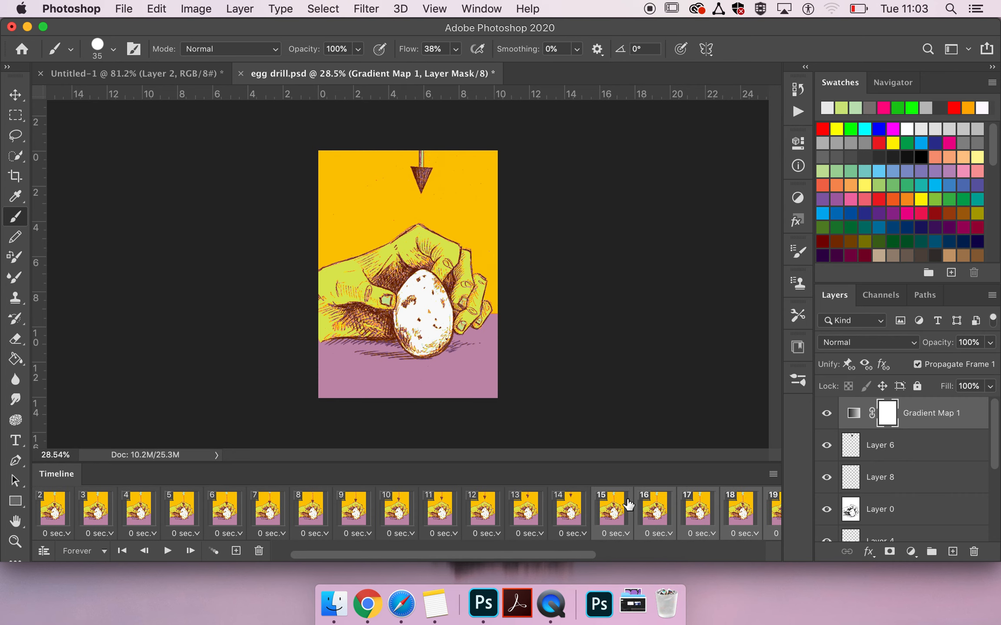
scroll(628, 505, right, 3)
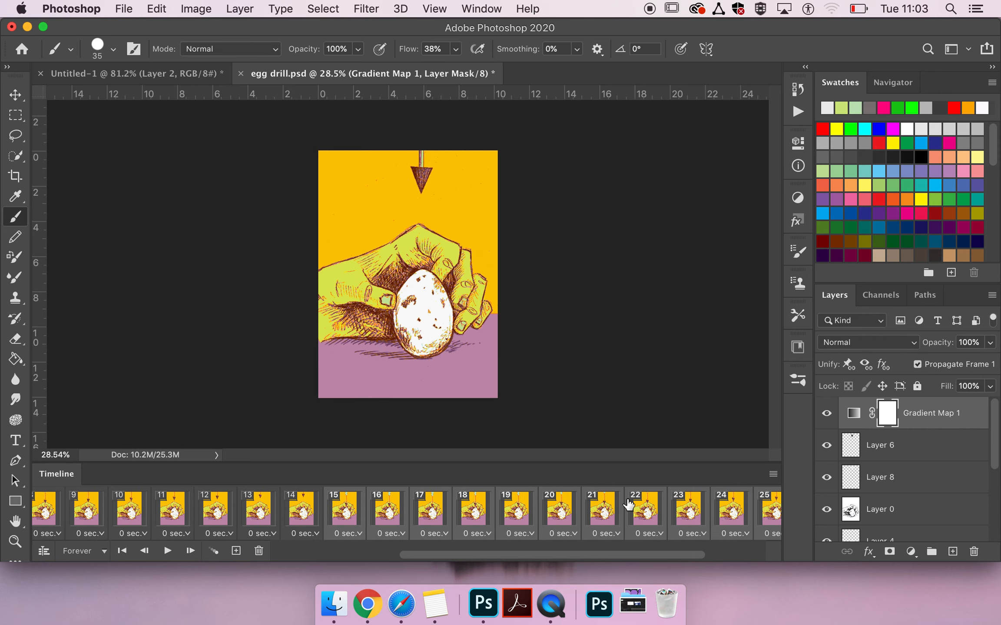
scroll(628, 505, right, 2)
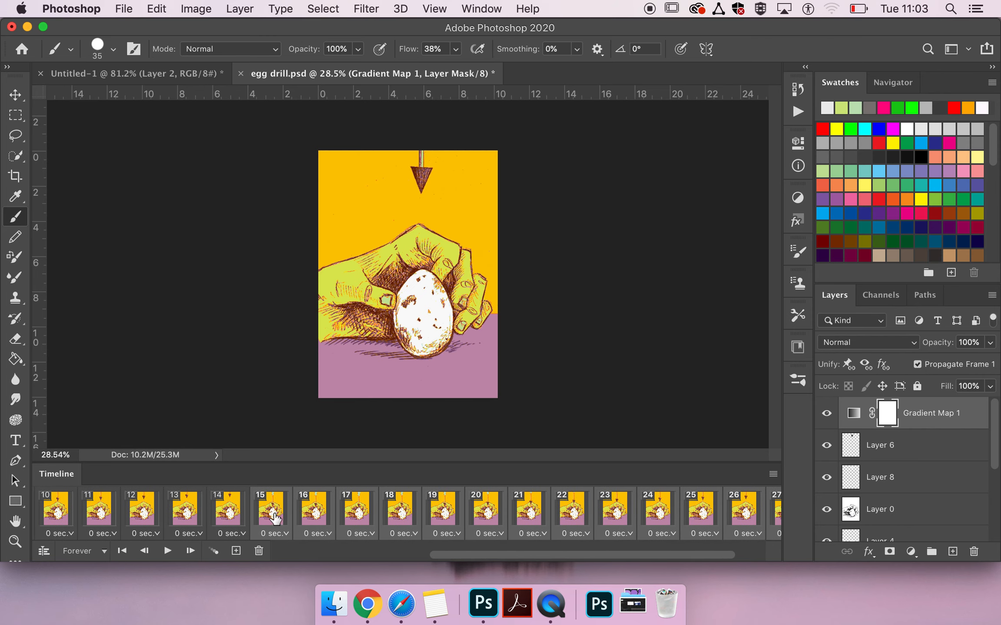
scroll(357, 527, left, 10)
scroll(285, 499, right, 10)
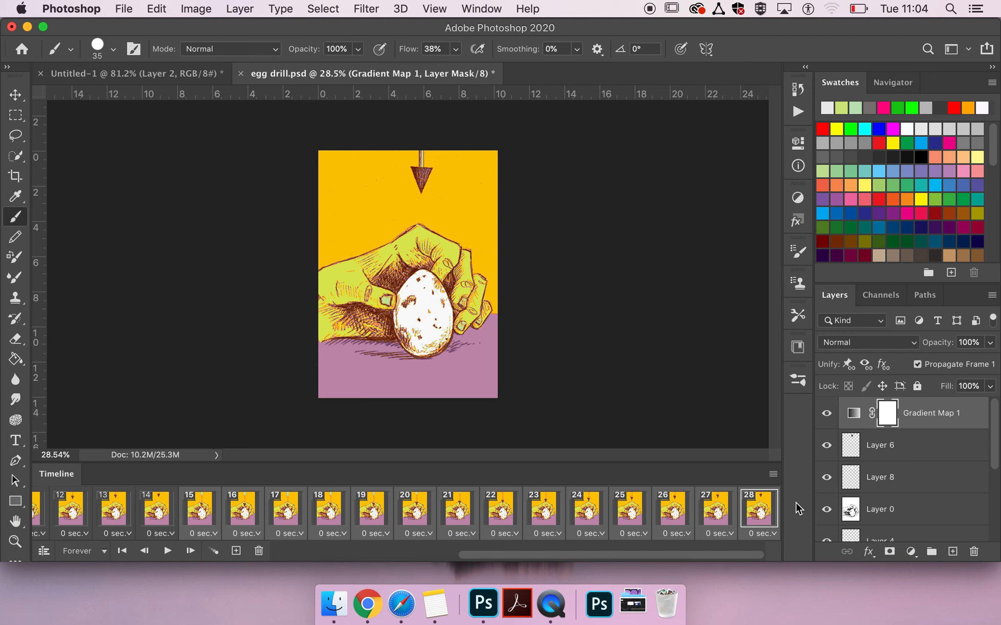
click(773, 474)
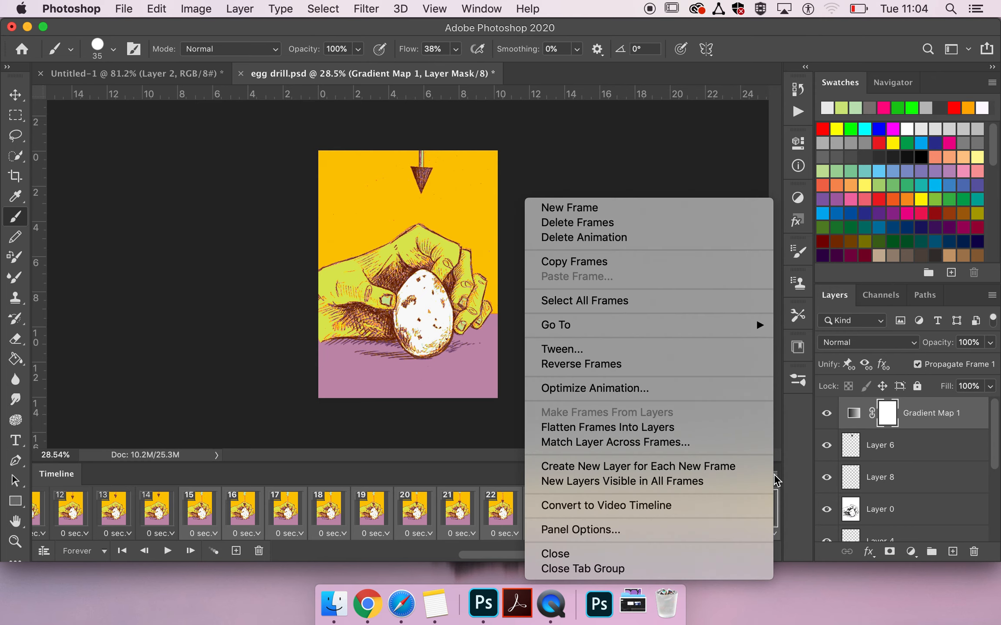
click(703, 371)
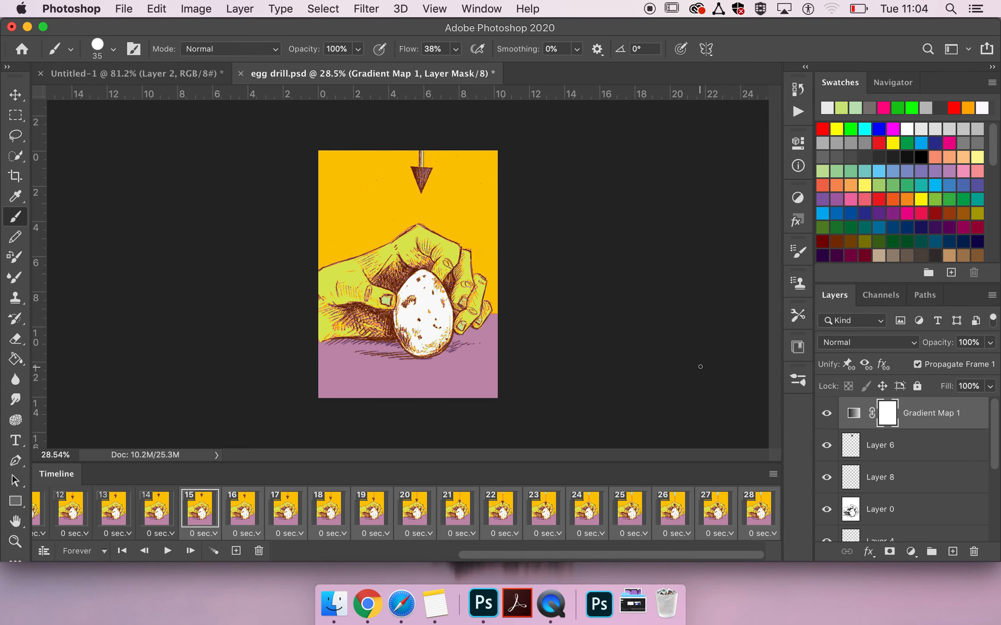
Play the full 28-frame animation twice from frame 1 to review the drill's looping motion, stopping playback after each run
scroll(503, 517, left, 10)
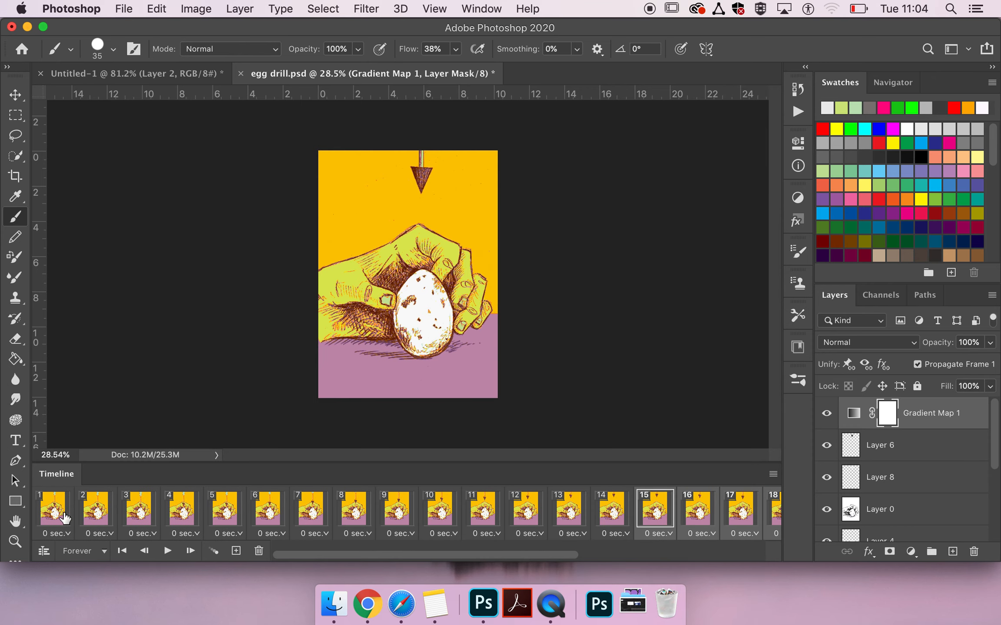
click(52, 513)
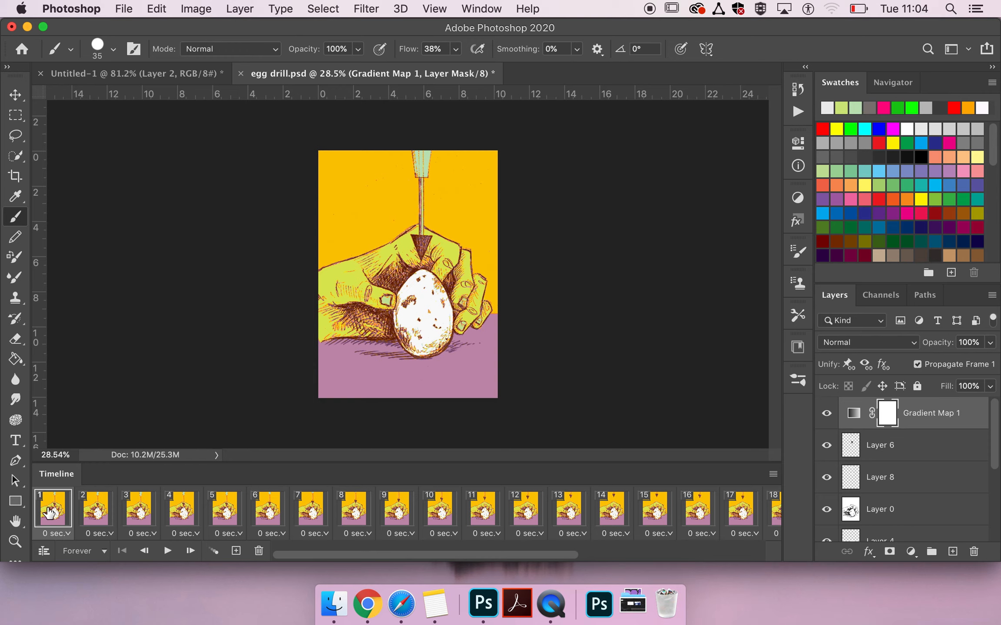
key(space)
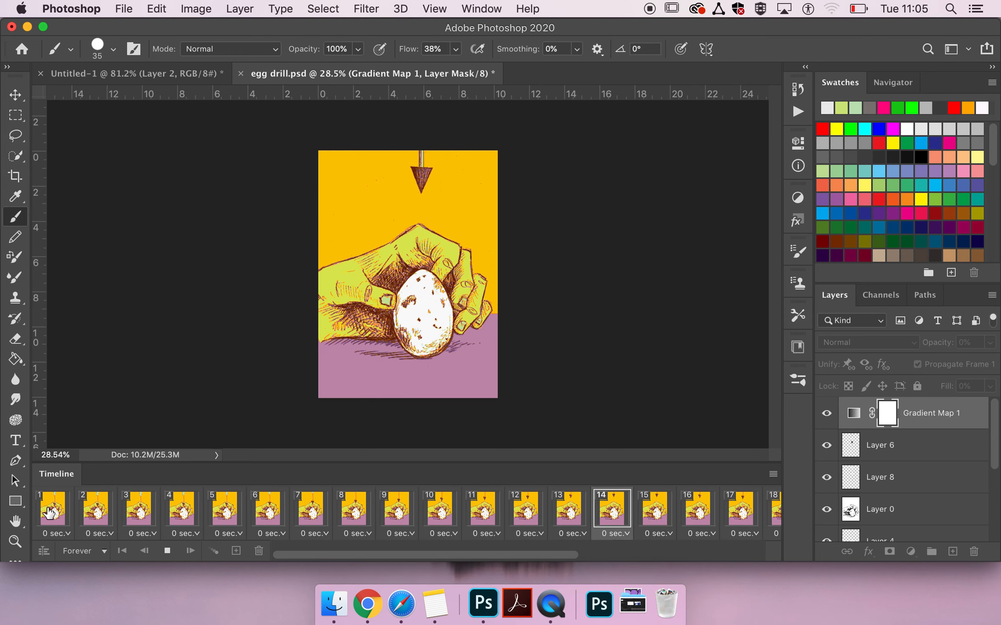
key(space)
click(49, 511)
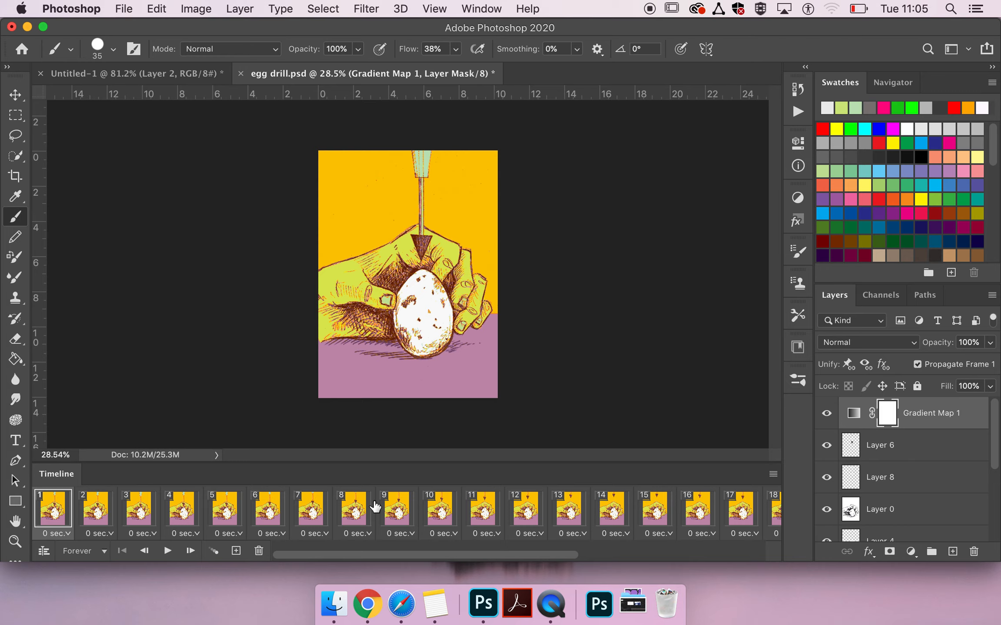
key(space)
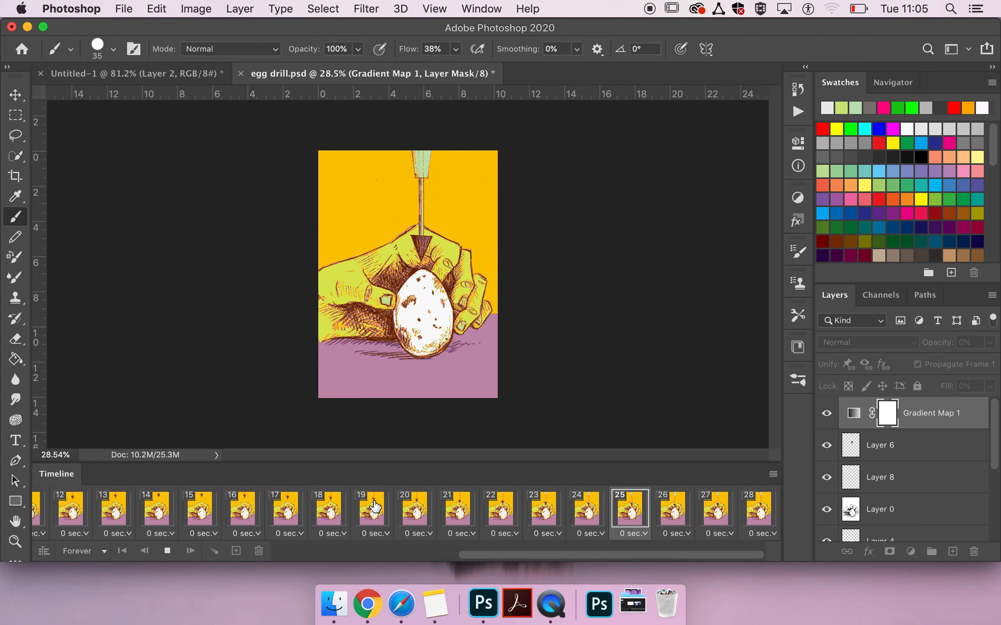
key(space)
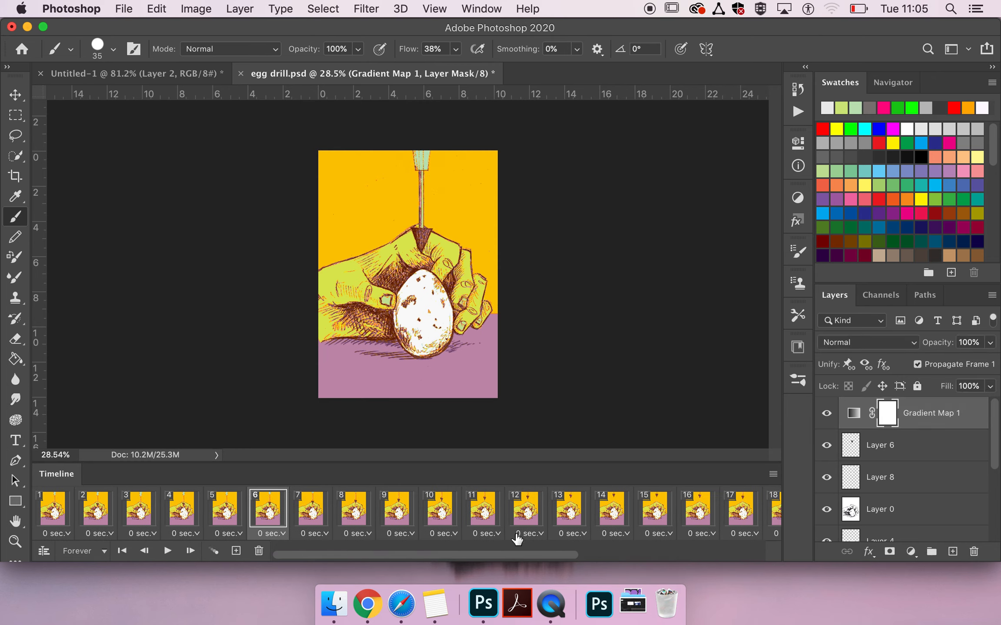